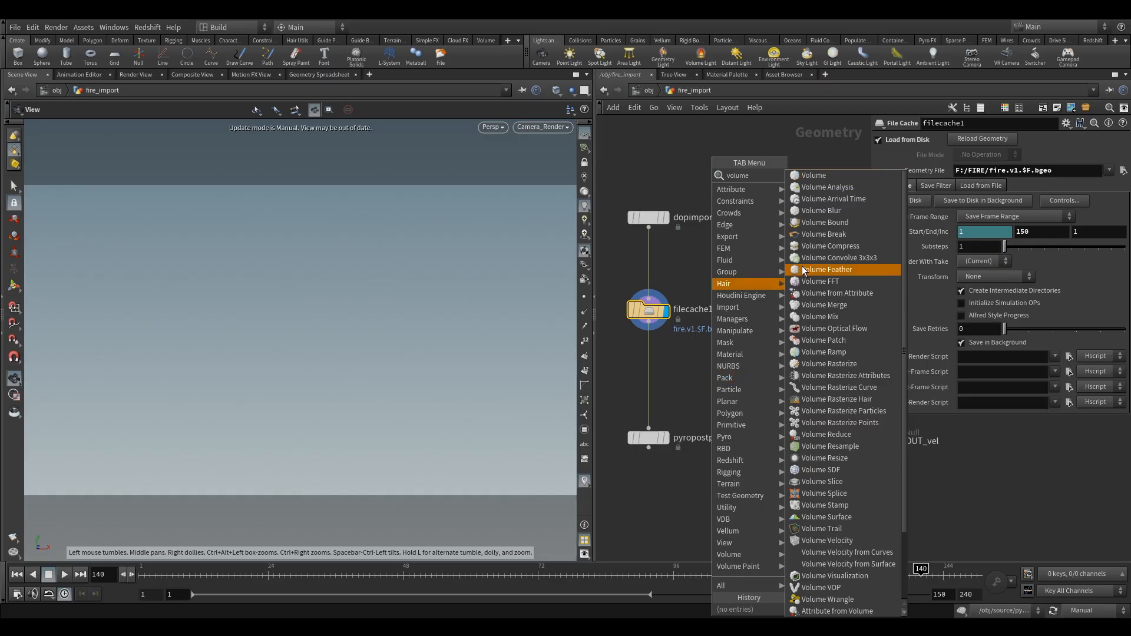
- Add a Volume Resample node fed by filecache1, move pyropostprocess1 aside, and set the resample's resolution scale to .5
left_click(845, 193)
left_click(731, 399)
left_click_drag(737, 403, 749, 402)
middle_click_drag(688, 400, 777, 414)
left_click_drag(733, 452, 658, 412)
left_click_drag(836, 418, 739, 462)
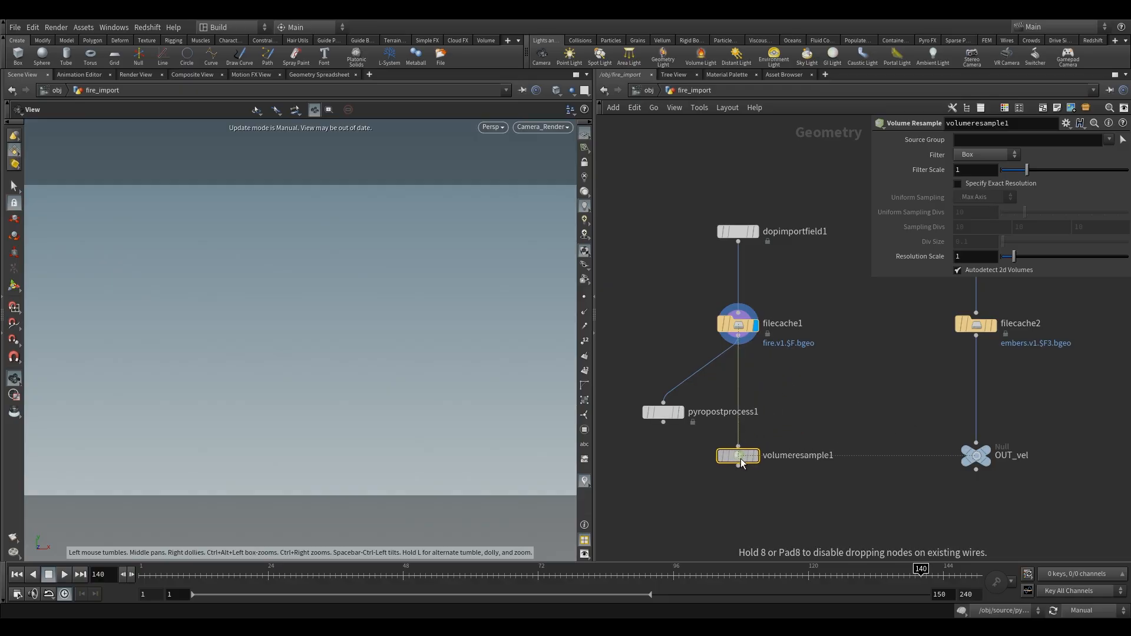
left_click_drag(663, 412, 630, 393)
left_click_drag(991, 258, 710, 287)
type(".5")
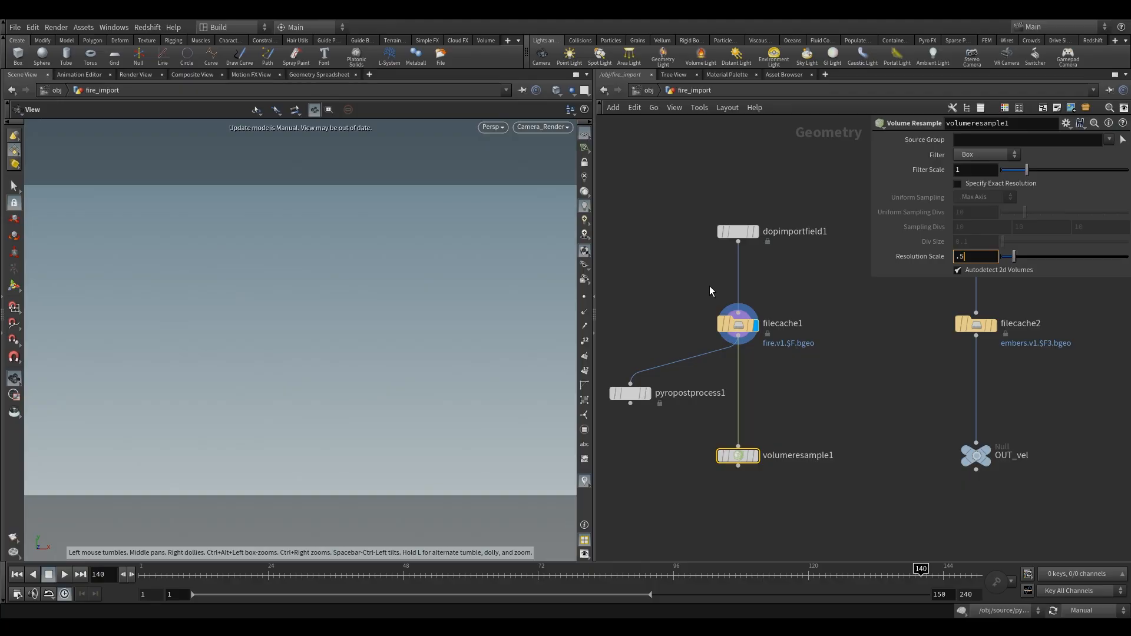
- Display the volumeresample1 node and switch the scene's update mode to Auto Update
left_click(871, 441)
left_click(756, 455)
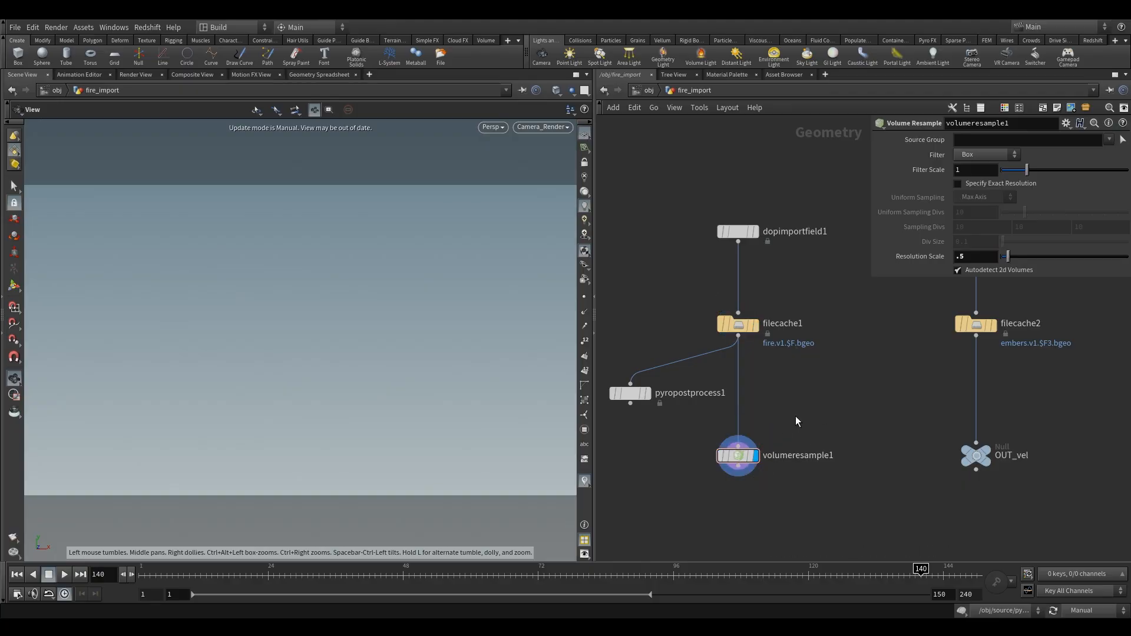
left_click(1082, 611)
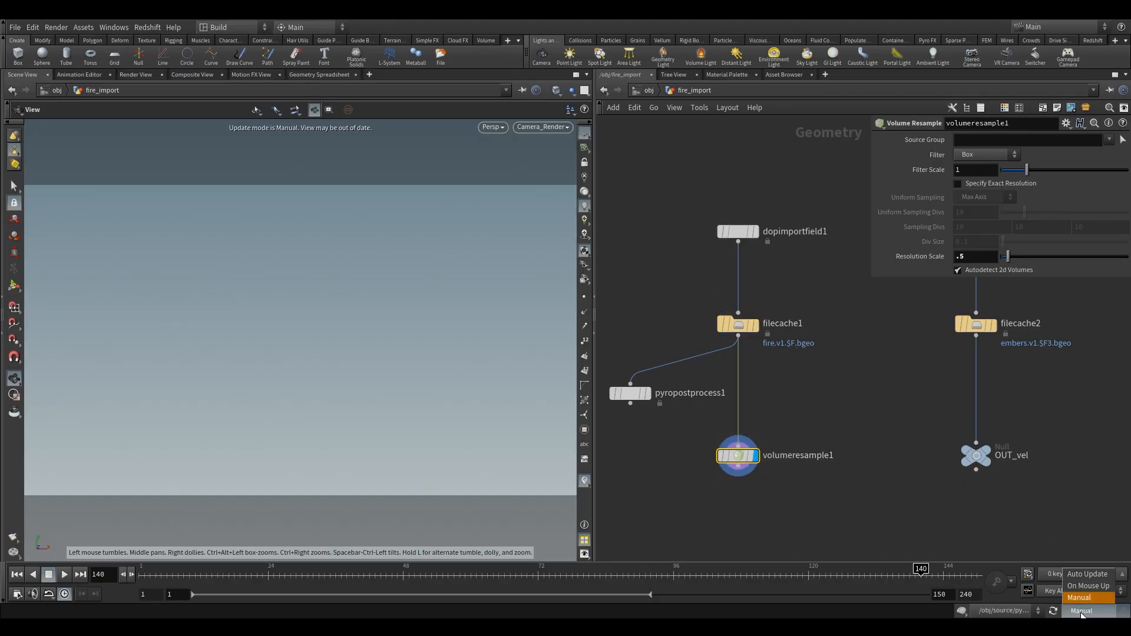
left_click(1077, 575)
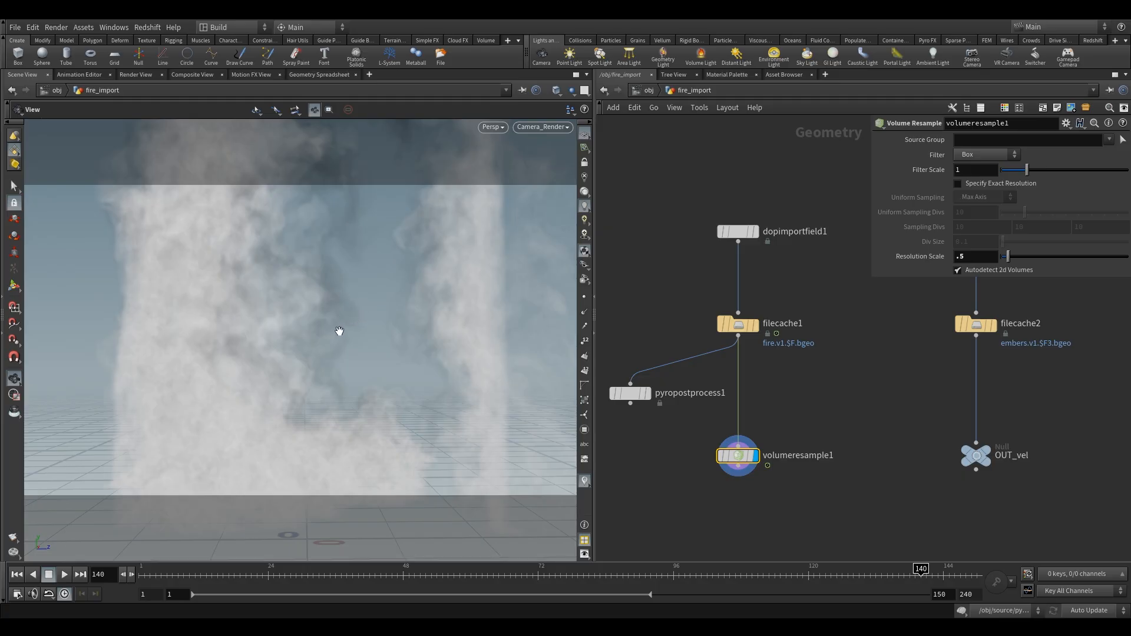
- Change the viewport background to the dark color scheme and look through Camera_Render again
left_click_drag(349, 322, 351, 325)
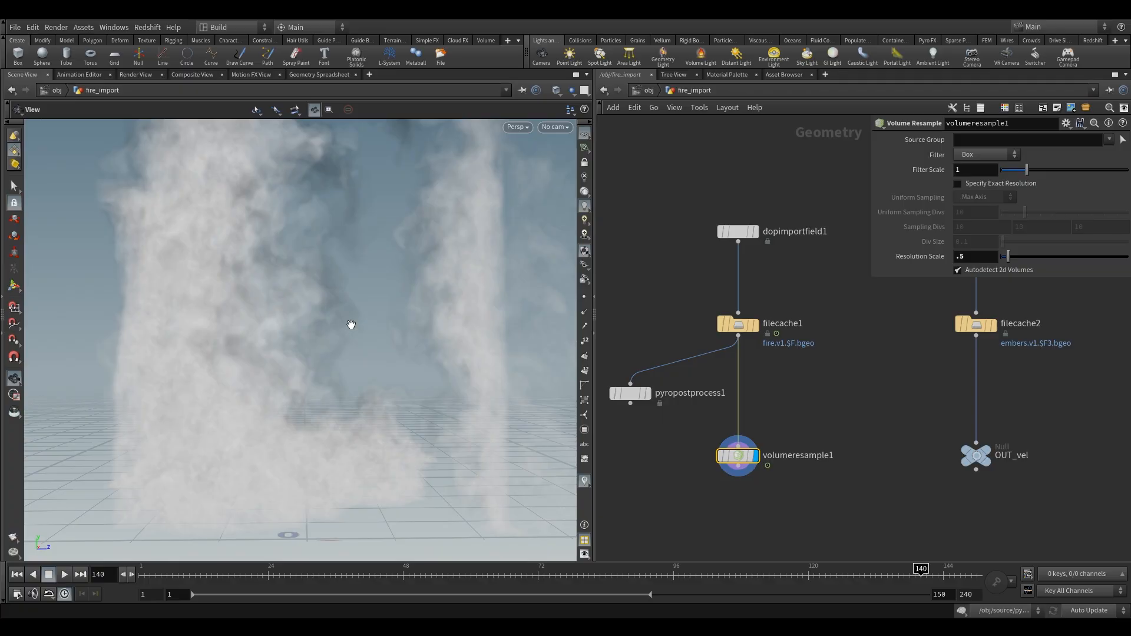
key("d")
left_click(432, 213)
left_click(225, 232)
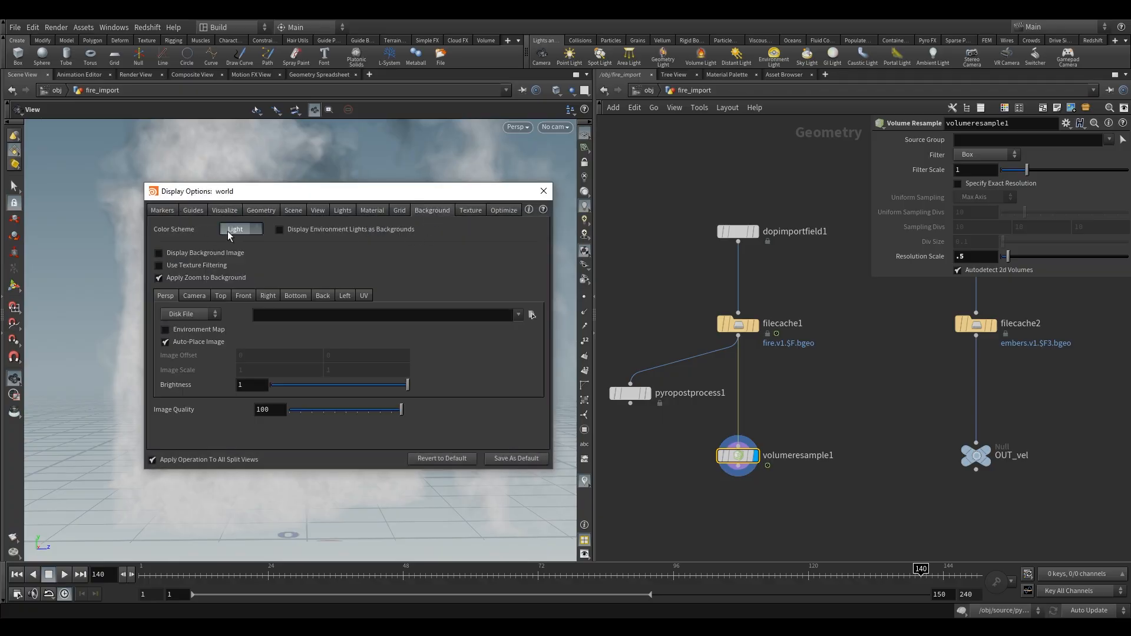
left_click(242, 250)
left_click(543, 191)
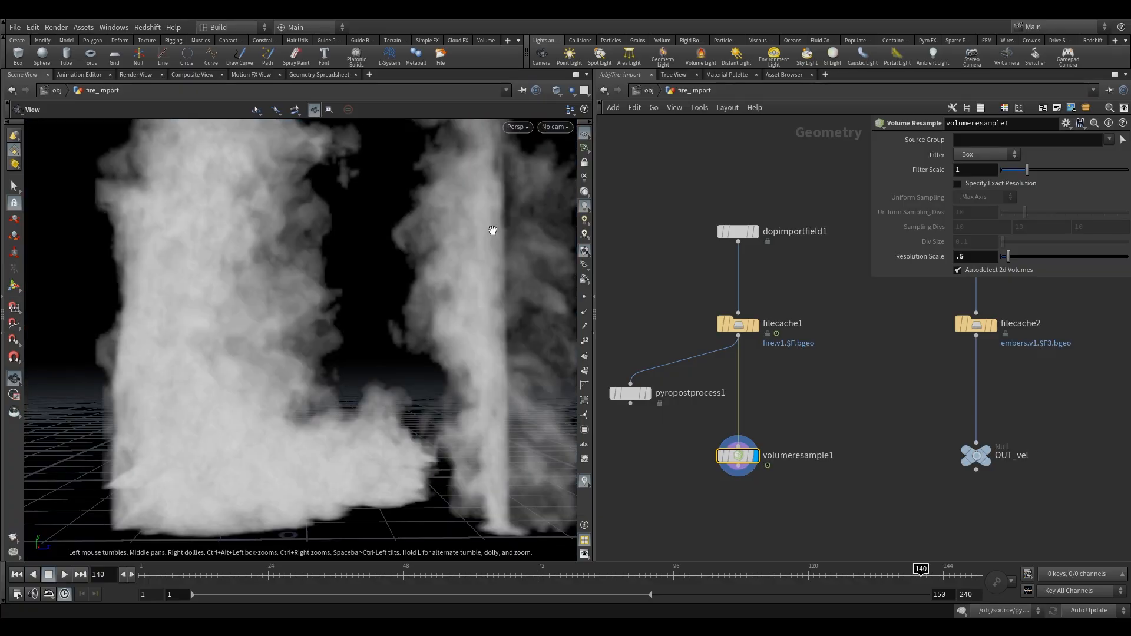
left_click(565, 128)
left_click(601, 182)
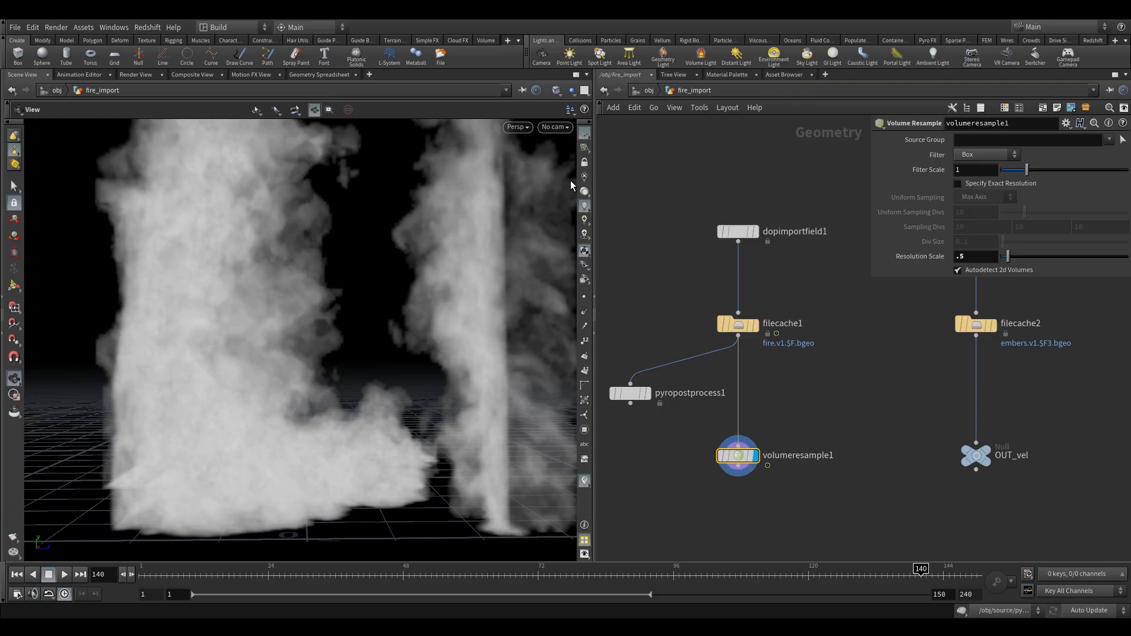
- Compare the node info of volumeresample1 and filecache1, examining their voxel counts and voxel sizes
mouse_move(736, 459)
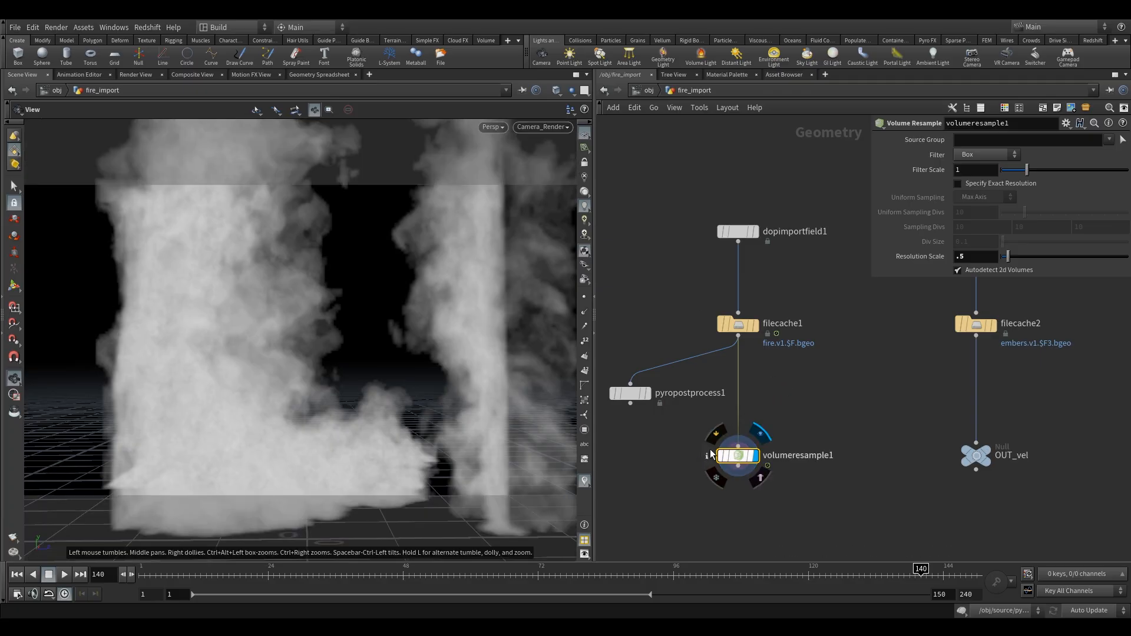
left_click(706, 455)
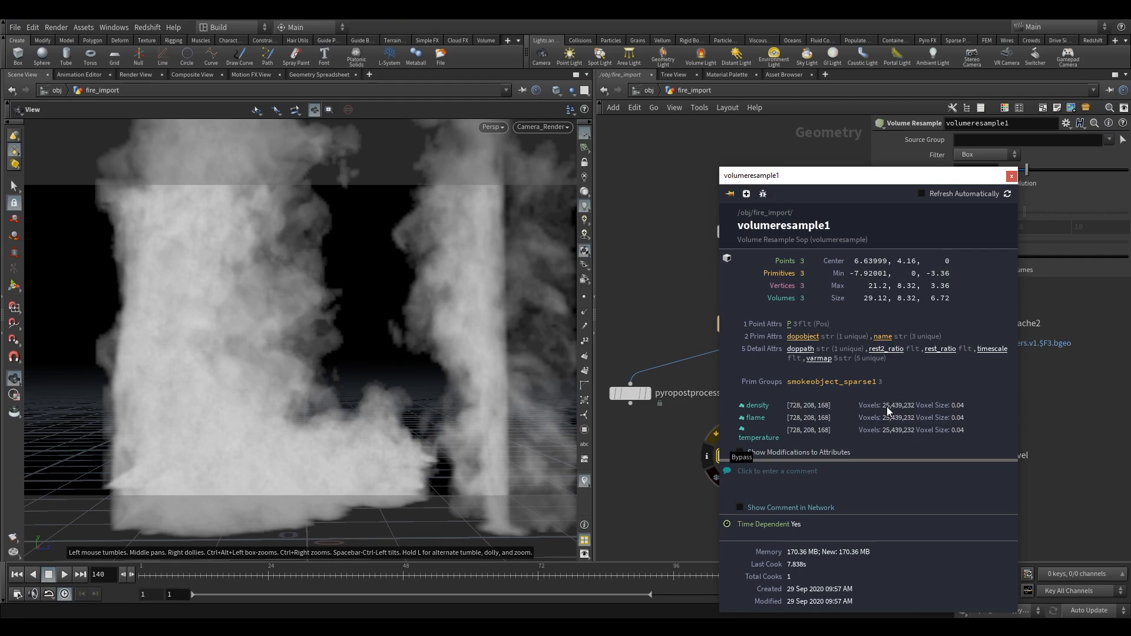
left_click(1011, 175)
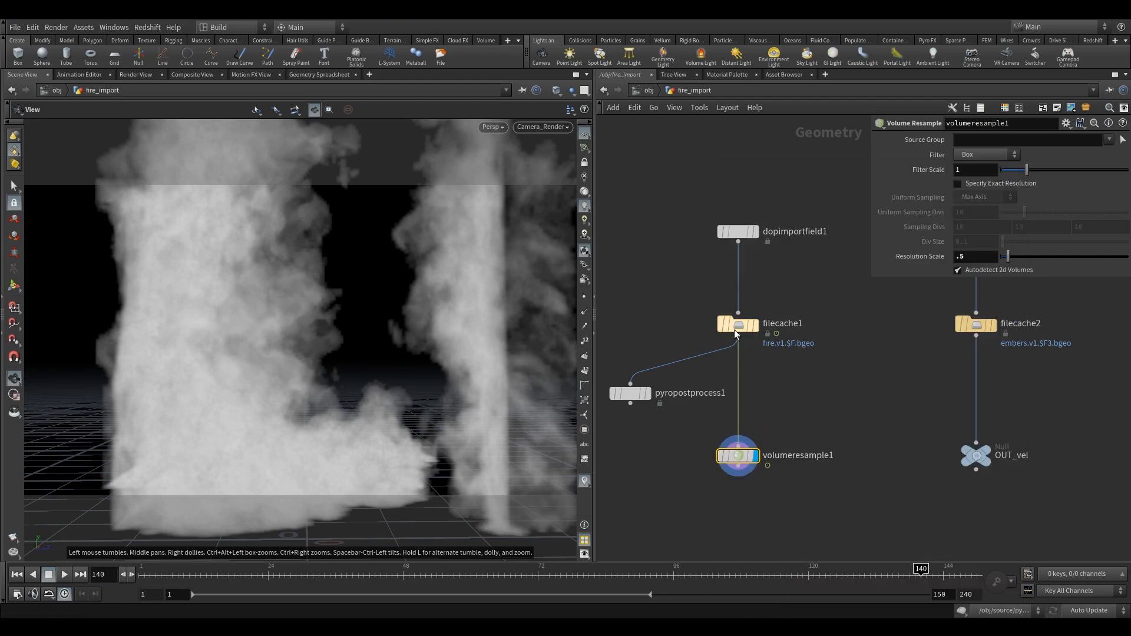
left_click(710, 323)
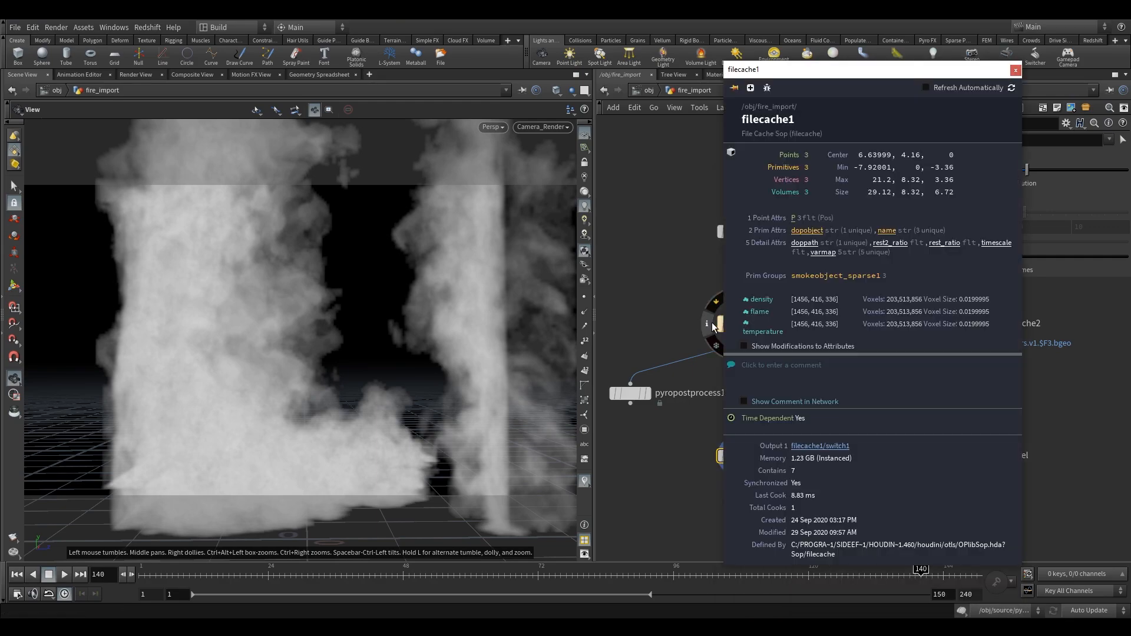
key("Escape")
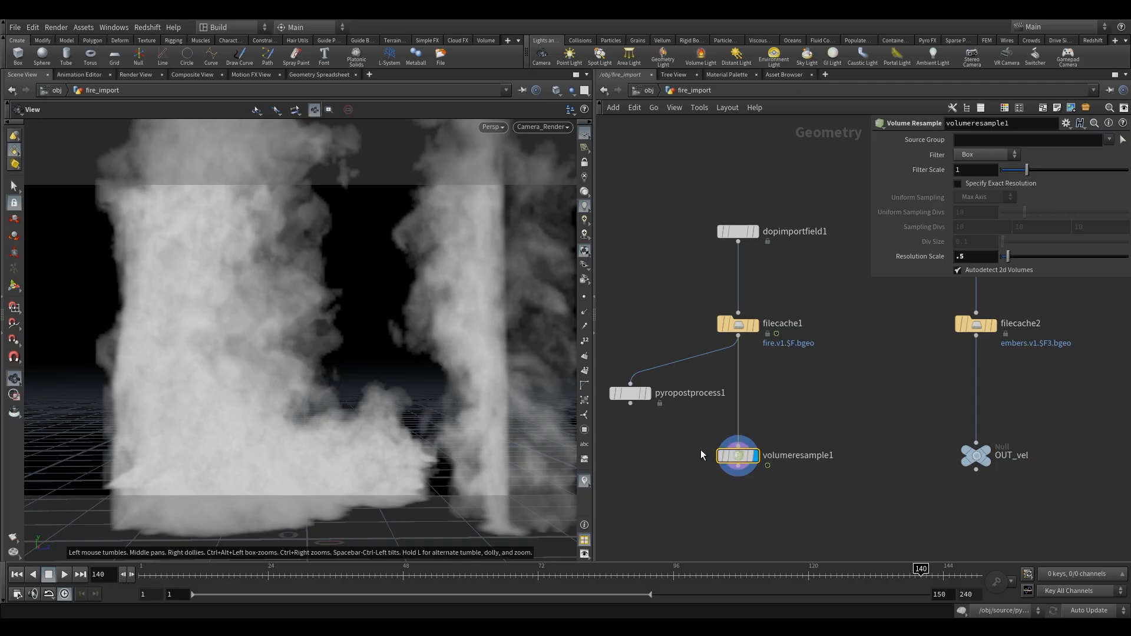
mouse_move(744, 460)
left_mouse_down()
mouse_move(745, 478)
mouse_move(746, 462)
left_mouse_up()
- Hide the corridor object at the object level and go to the mat network
left_click(648, 91)
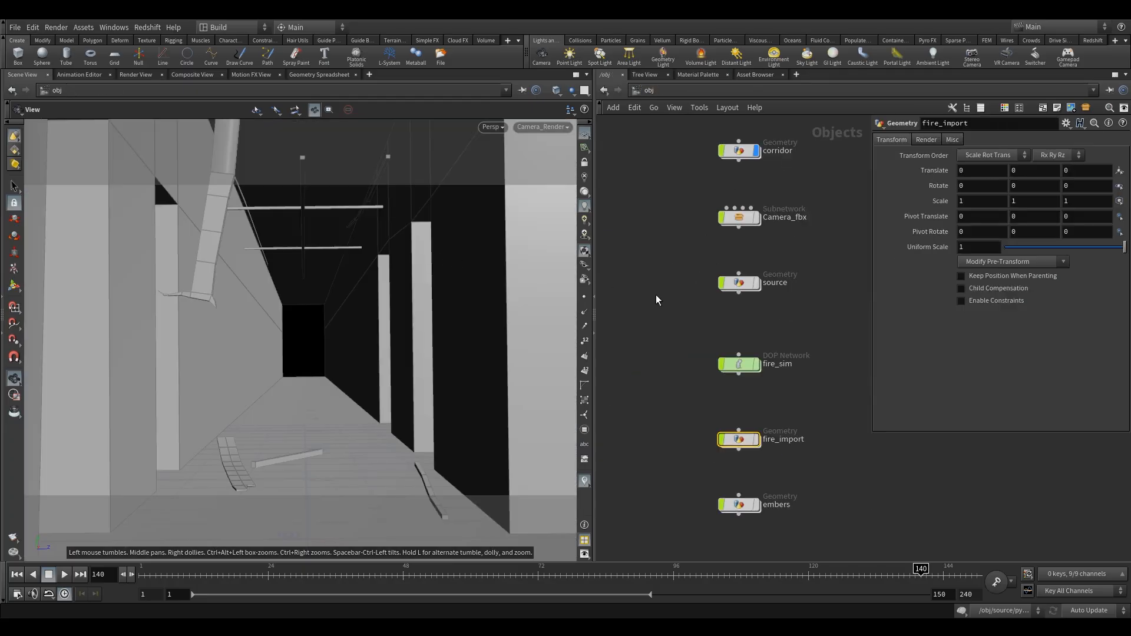
left_click(756, 151)
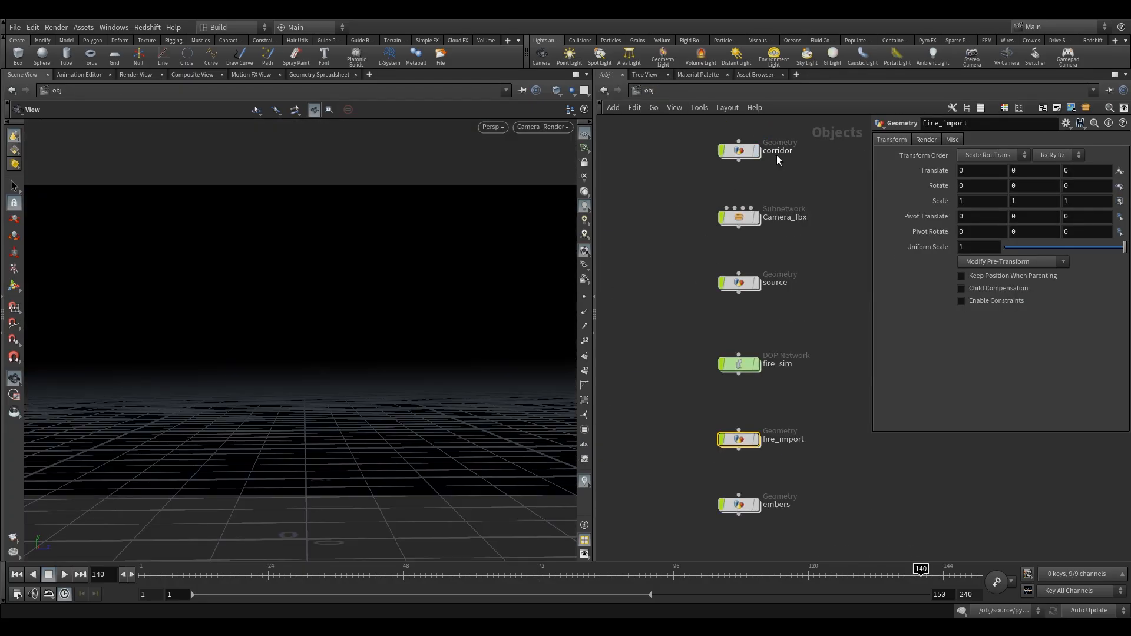
left_click(668, 90)
left_click(696, 128)
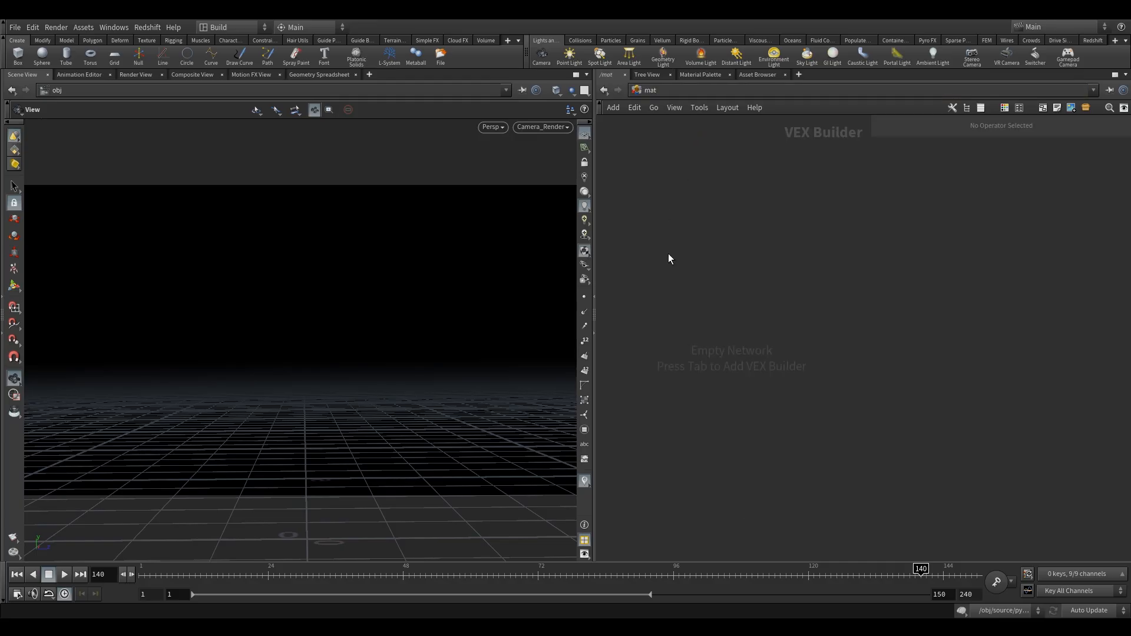
key("Tab")
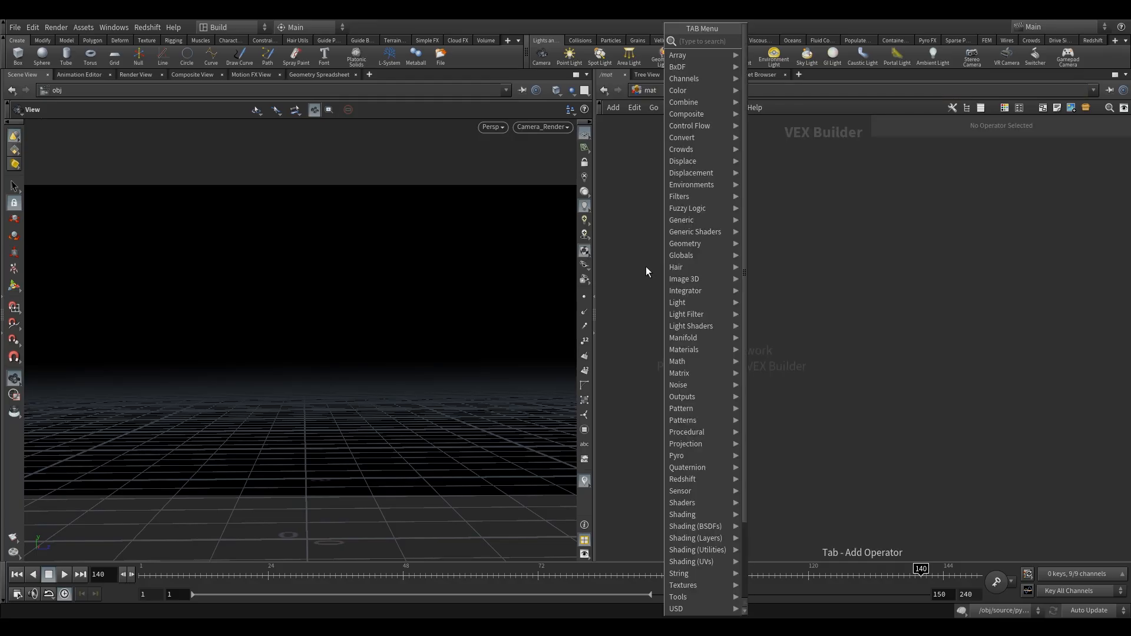
type("red")
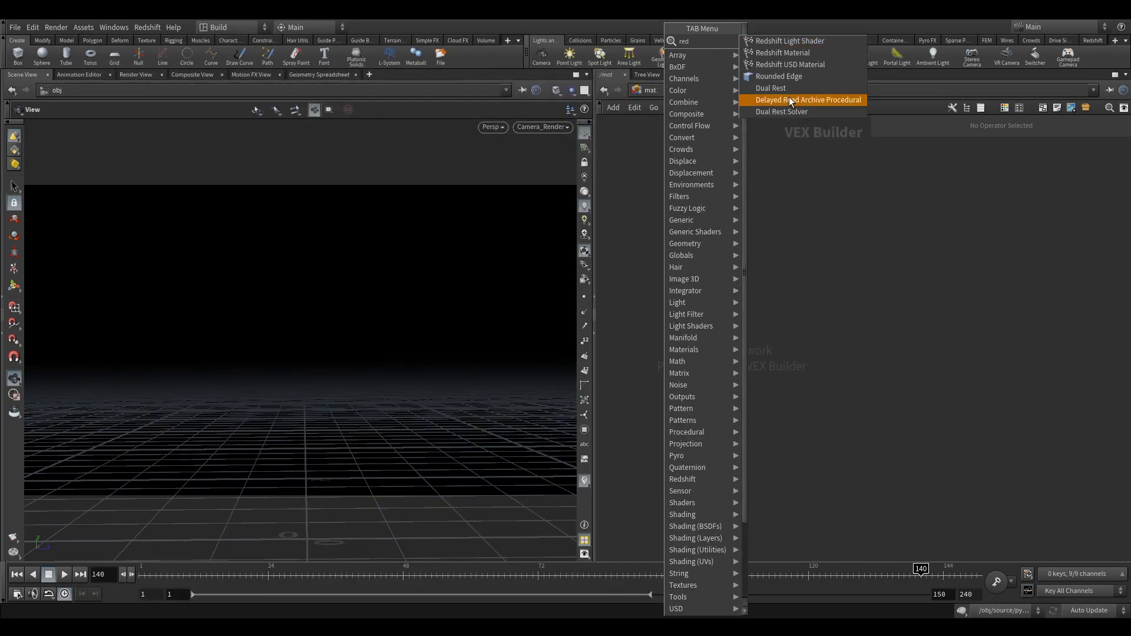
left_click(809, 57)
left_click(765, 291)
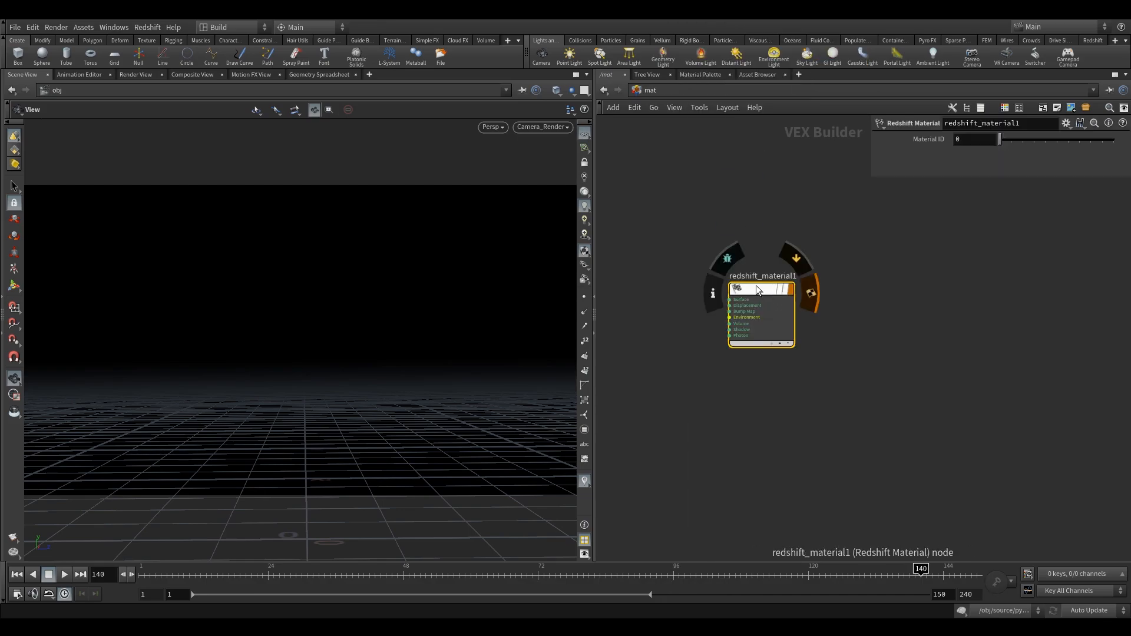
key("Delete")
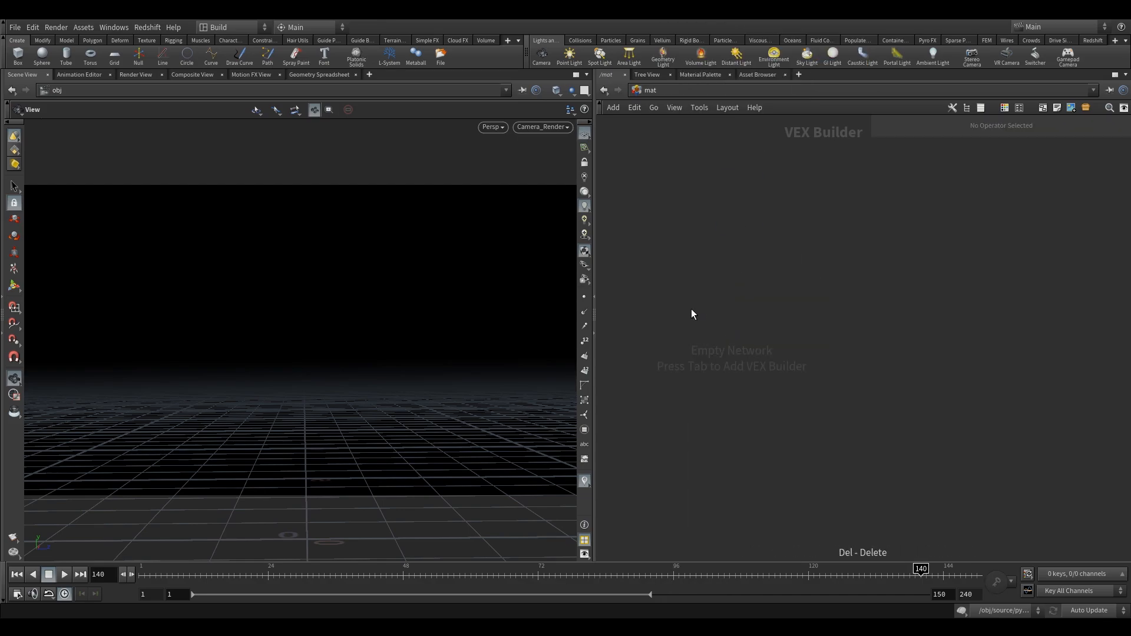
- Add an RS Material Builder to the mat network and go inside it
key("Tab")
type("rs")
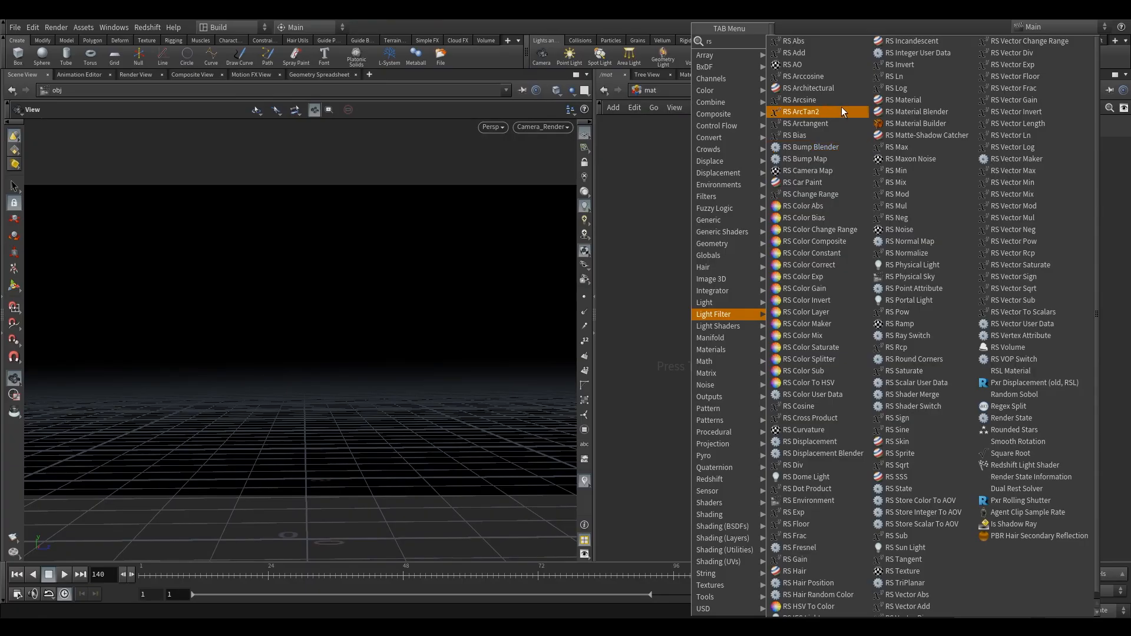
type("ma")
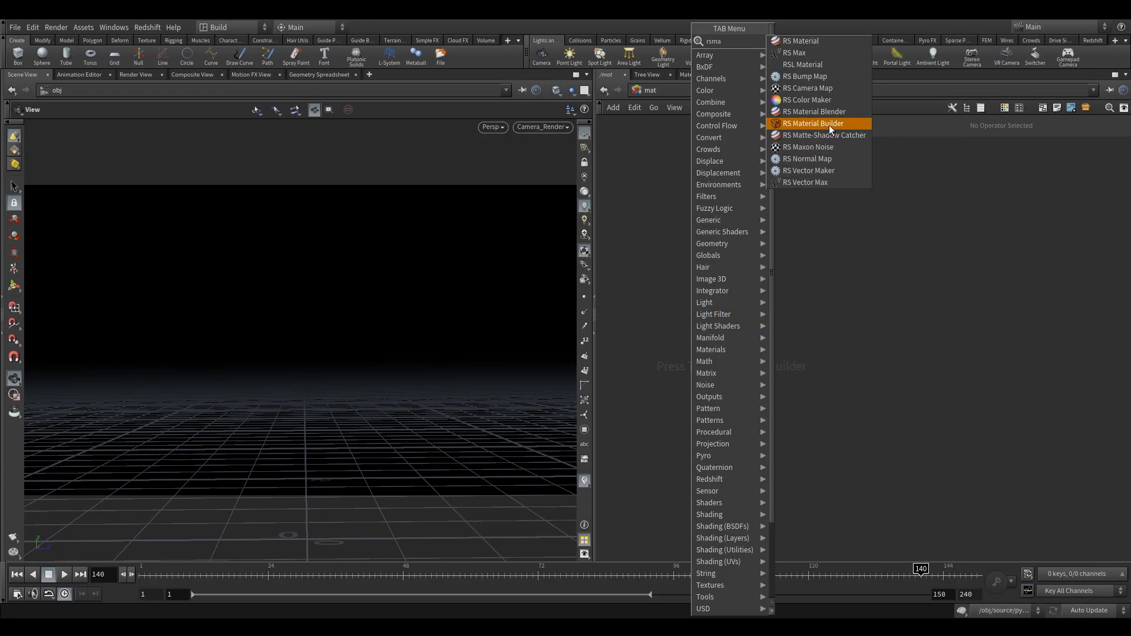
left_click(829, 124)
left_click(769, 320)
double_click(772, 319)
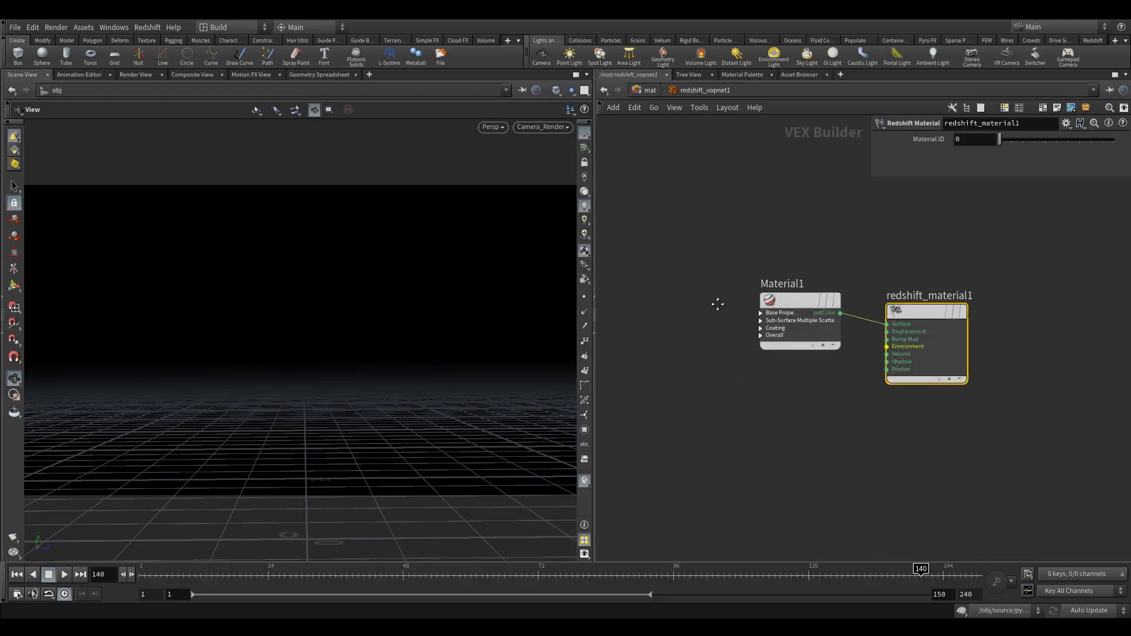
- Delete the default Material1 shader feeding redshift_material1
middle_click_drag(714, 298, 778, 334)
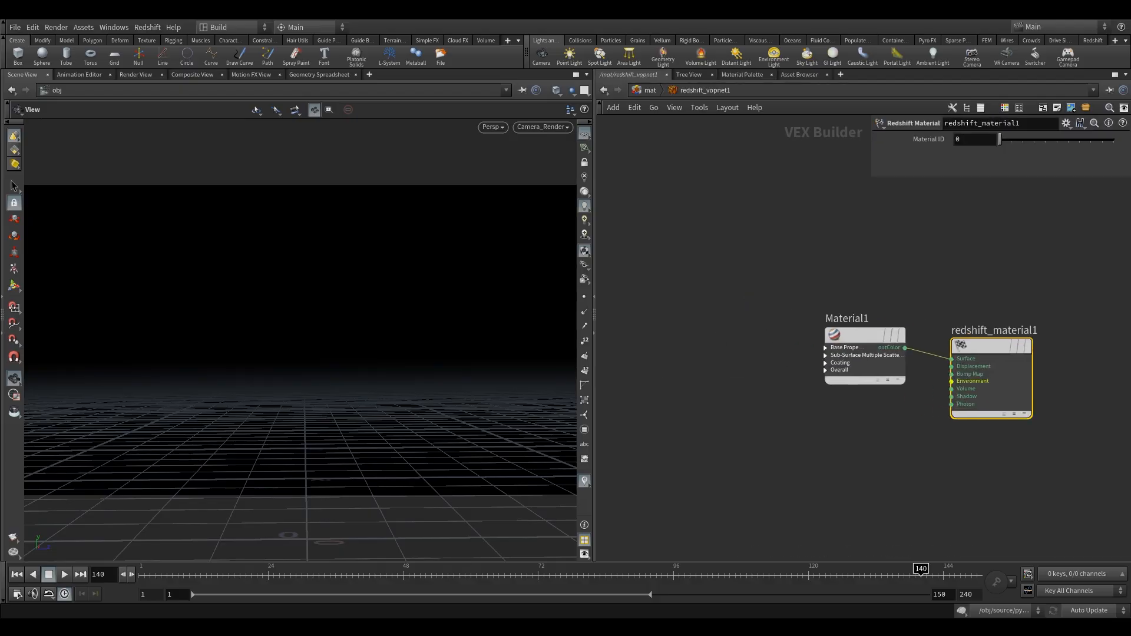
middle_click_drag(760, 301, 731, 287)
left_click_drag(753, 269, 795, 383)
key("Delete")
middle_click_drag(806, 385, 717, 361)
- Add an RS Volume node and connect its outColor to the Volume input of redshift_material1
key("Tab")
type("vol")
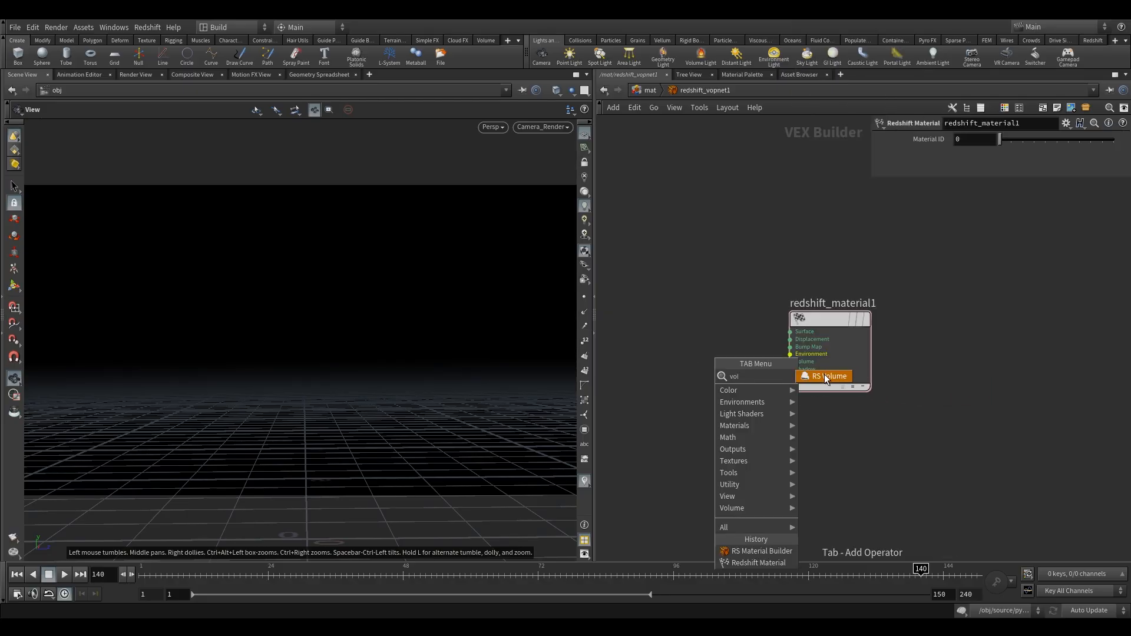
left_click(825, 377)
left_click(687, 344)
left_click_drag(724, 355, 784, 369)
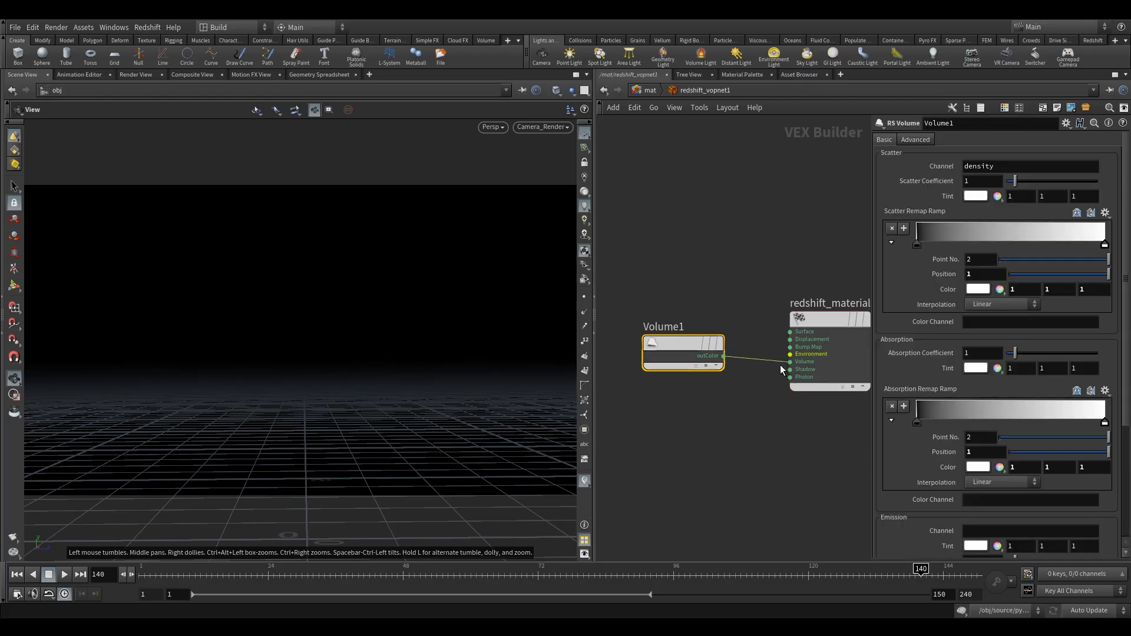
left_click_drag(688, 356, 689, 333)
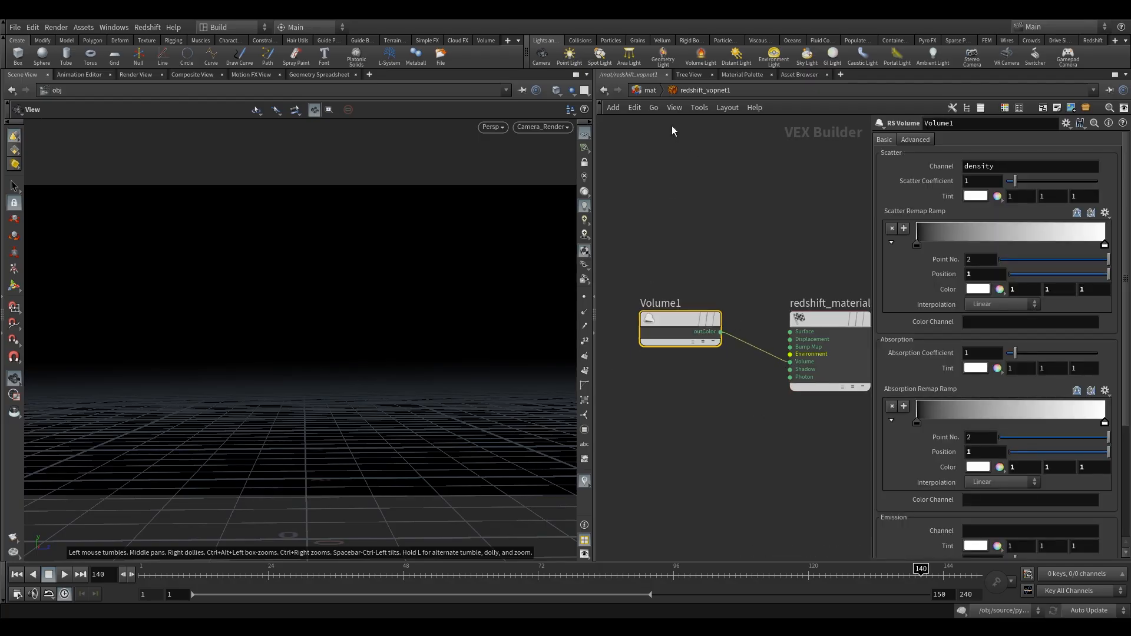
- Return to the mat network and rename the material builder to fire
left_click(652, 92)
double_click(760, 307)
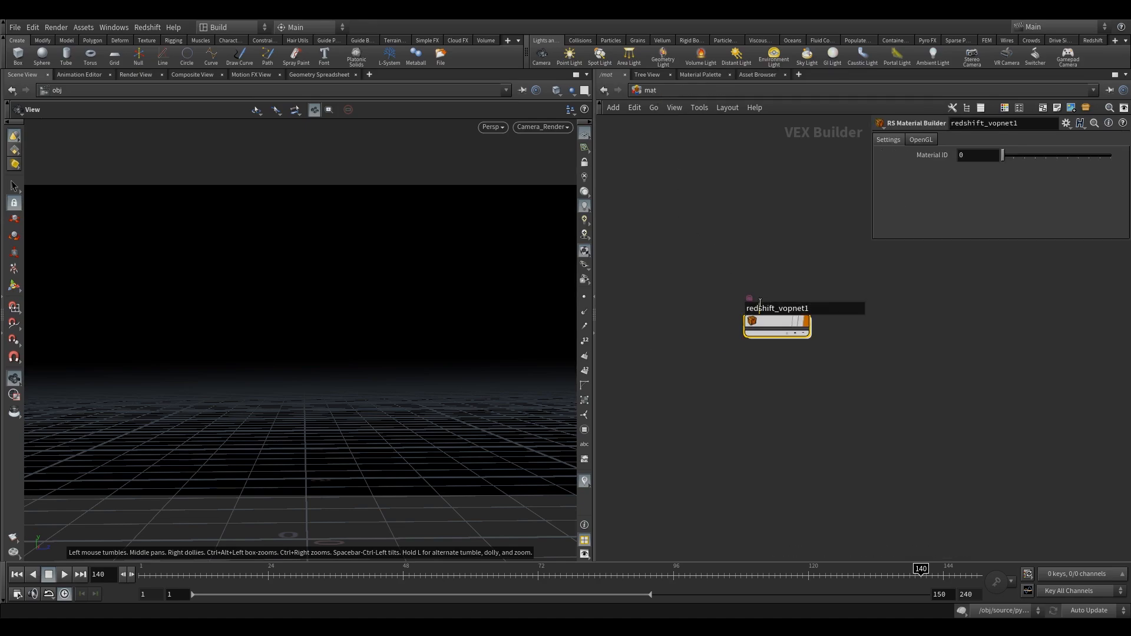
type("fire")
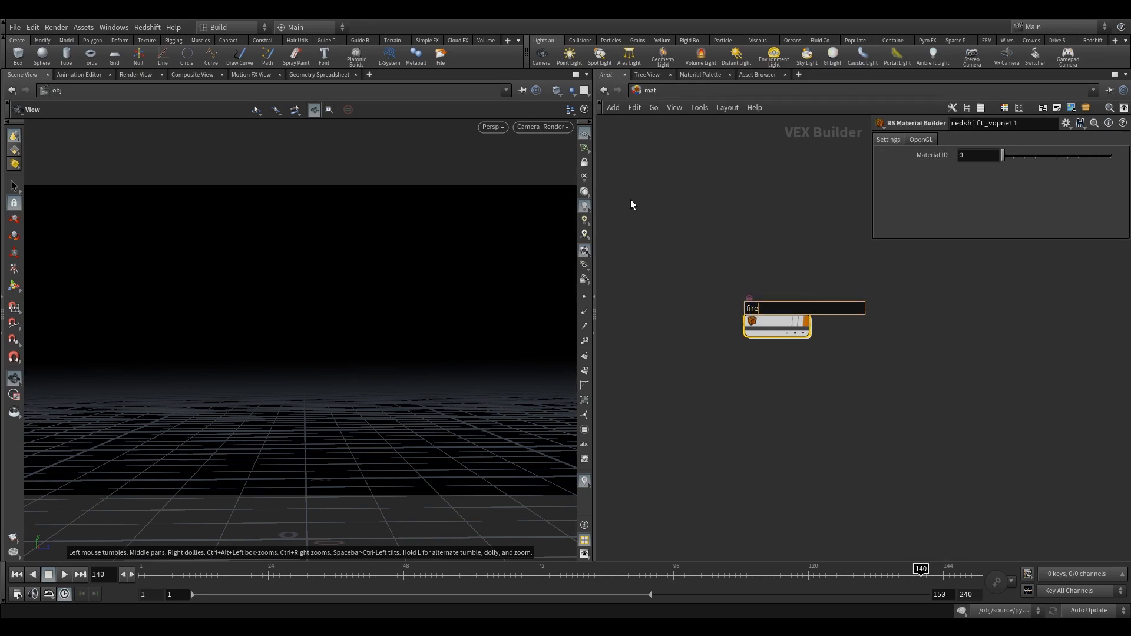
key("Return")
- Assign the /mat/fire material to the fire_import object in its render settings
left_click(670, 93)
left_click(701, 134)
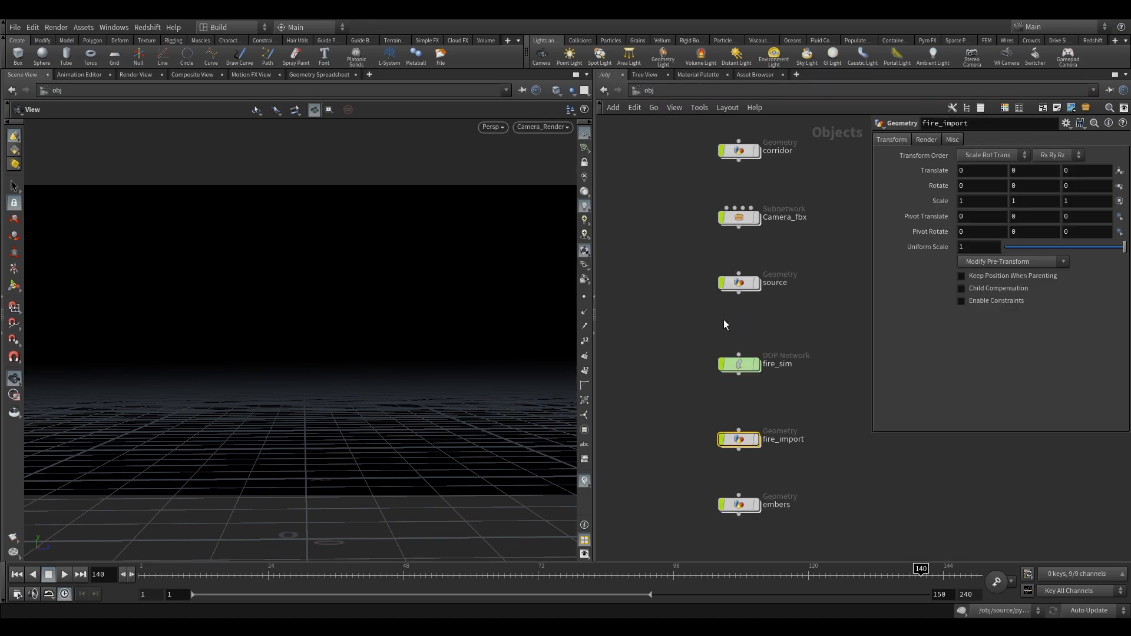
left_click(936, 141)
left_click(1119, 155)
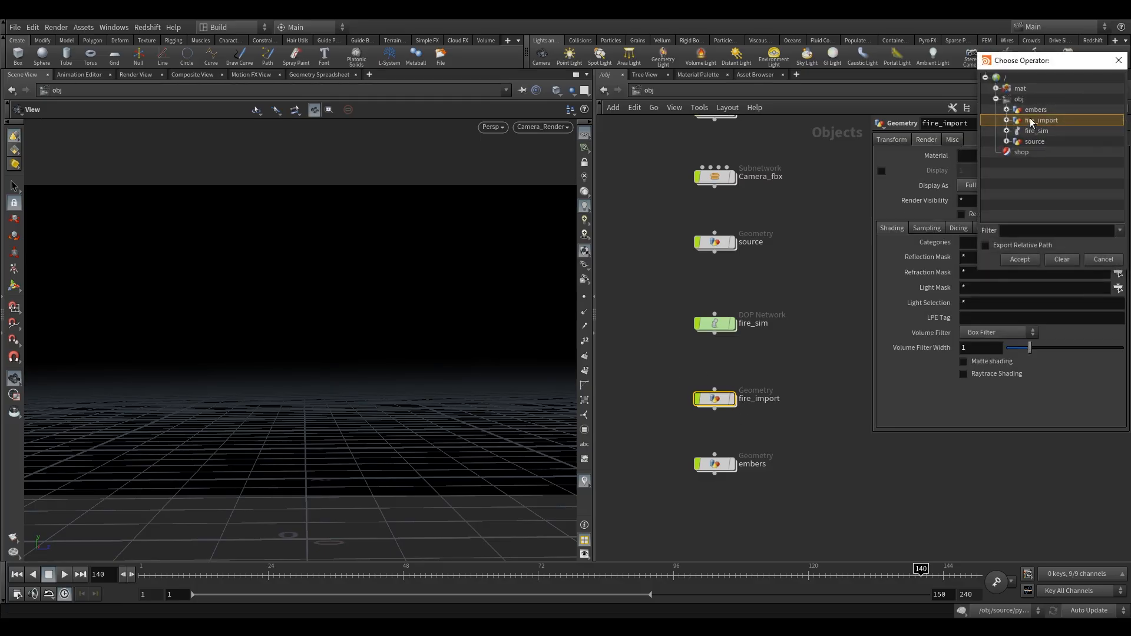
left_click(996, 88)
left_click(1030, 99)
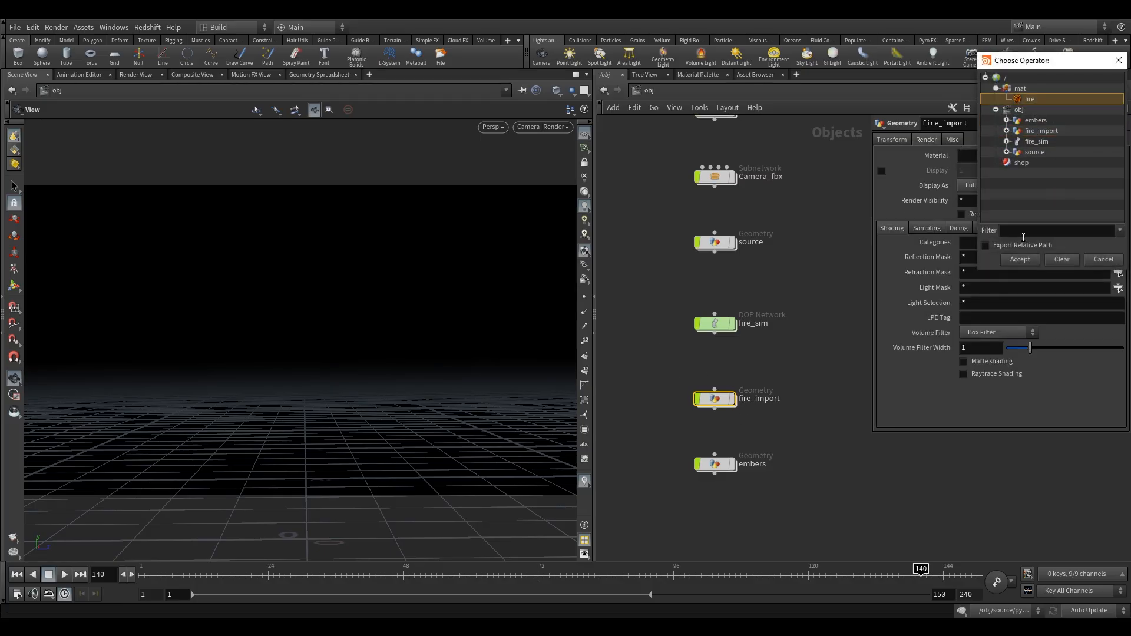
left_click(1021, 261)
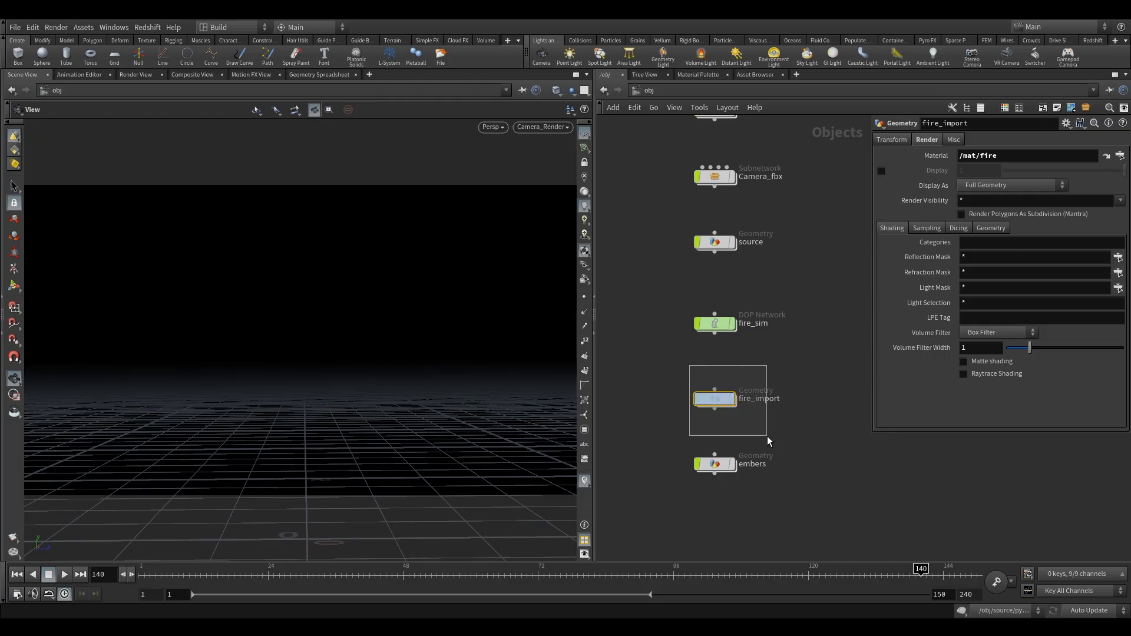
mouse_move(718, 400)
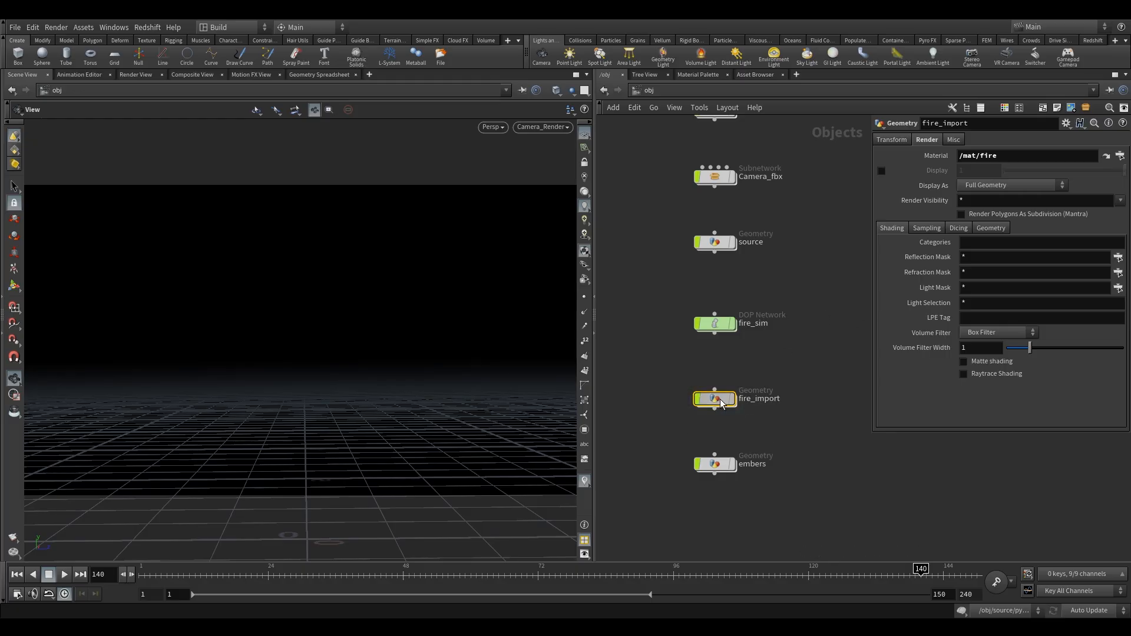
- Check the contents of fire_import, return to the object level and turn on the display flag of fire_import
double_click(719, 400)
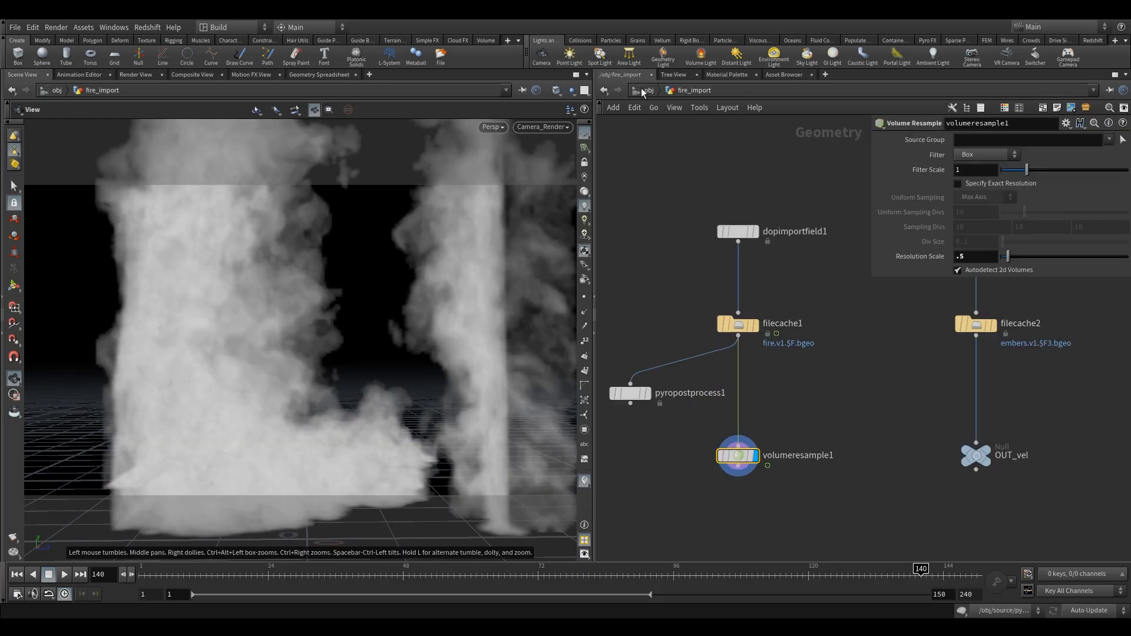
left_click(647, 91)
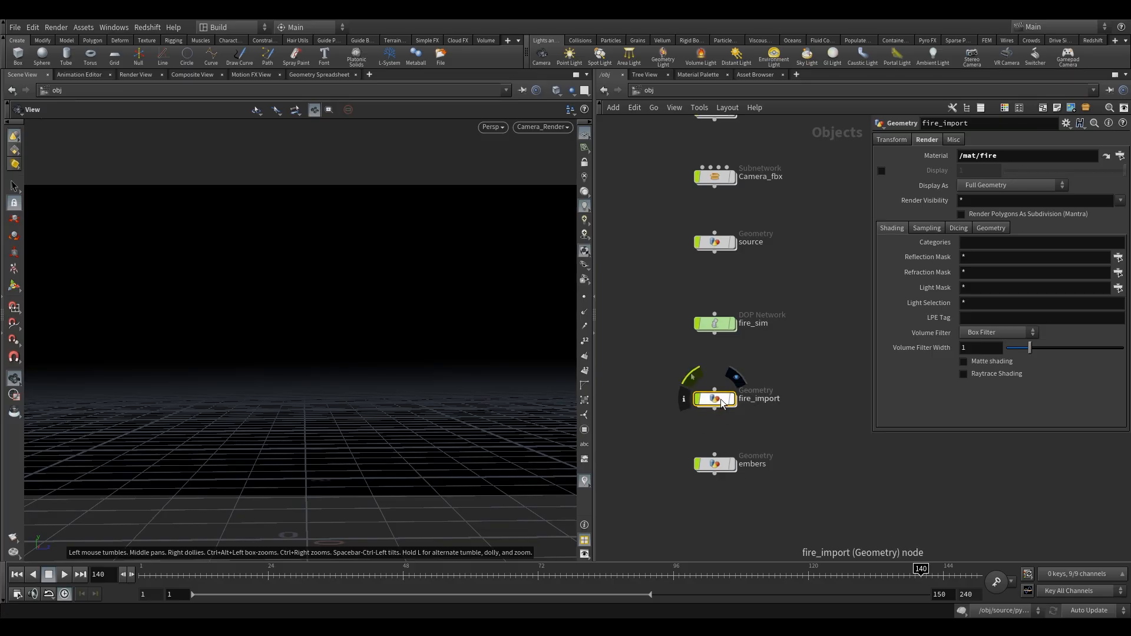
left_click(733, 382)
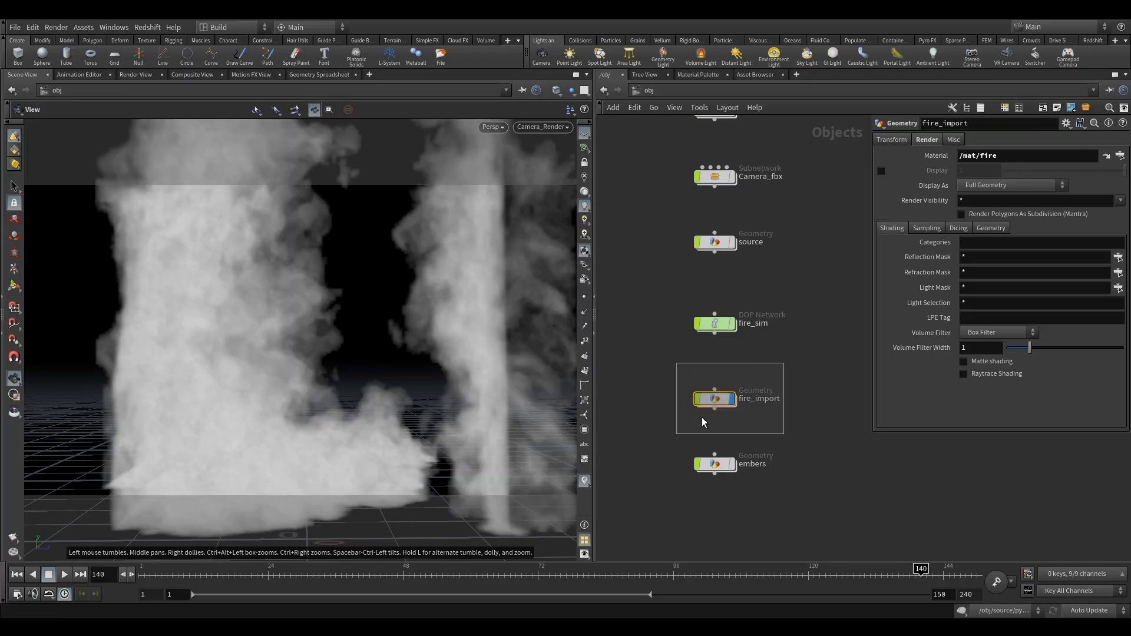
left_click(669, 368)
- Create the Redshift ROP and IPR render nodes in the out network
left_click(645, 90)
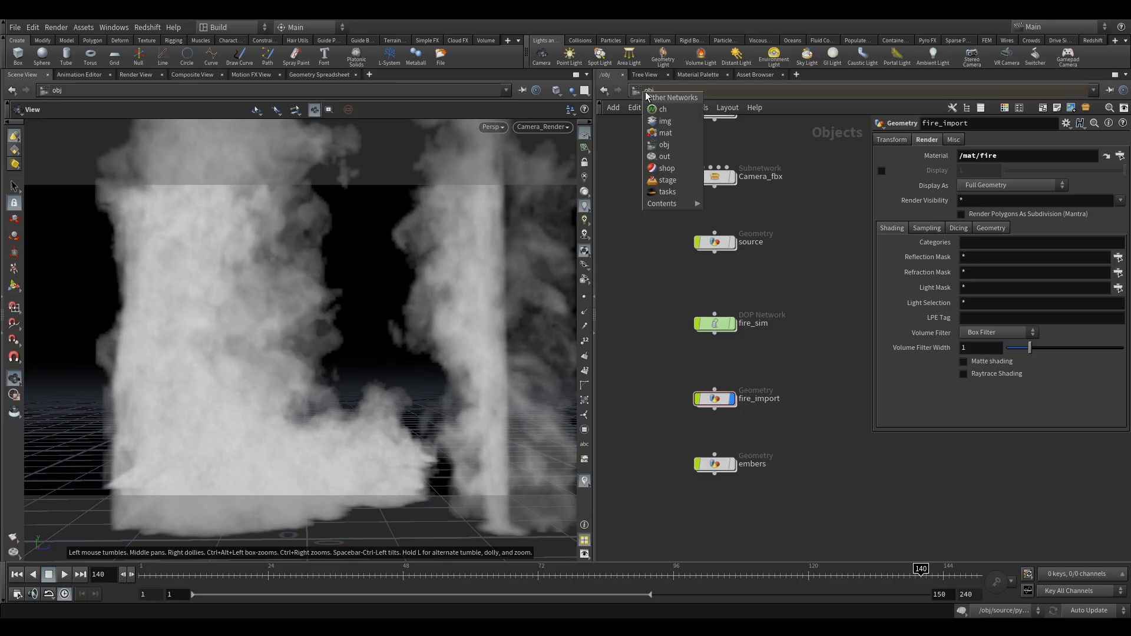
left_click(678, 149)
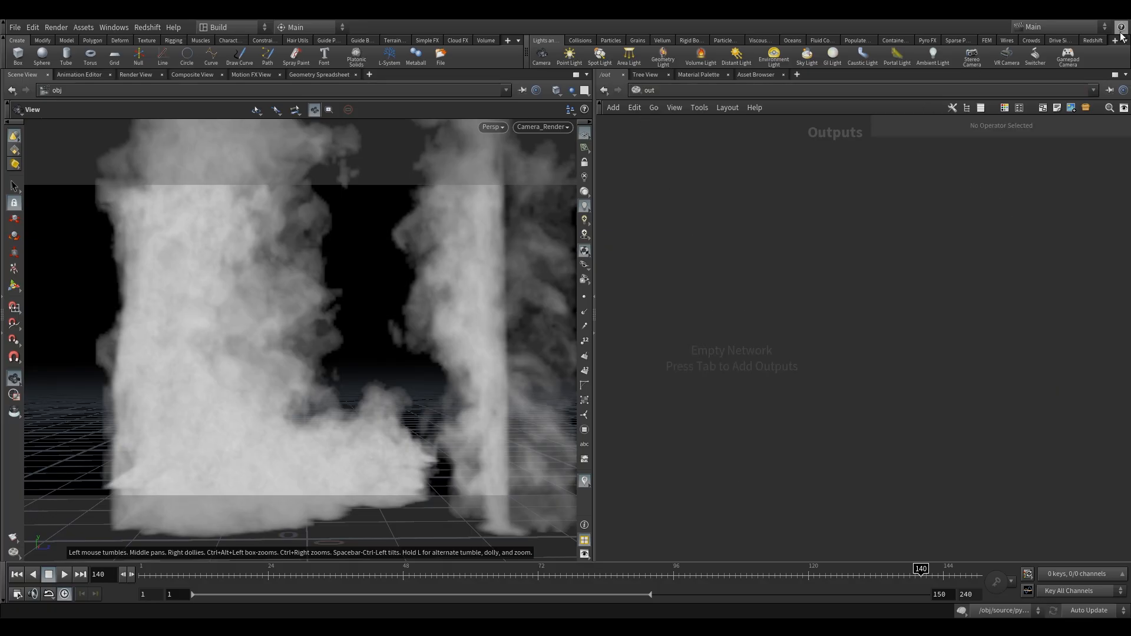
left_click(1093, 41)
left_click(542, 56)
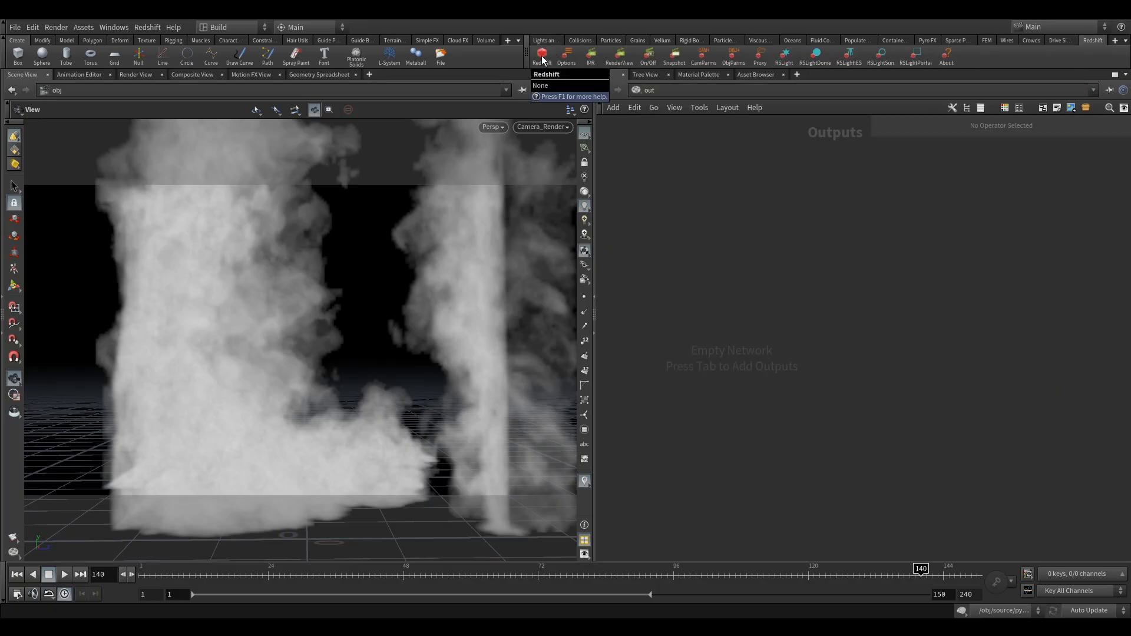
left_click_drag(808, 360, 739, 388)
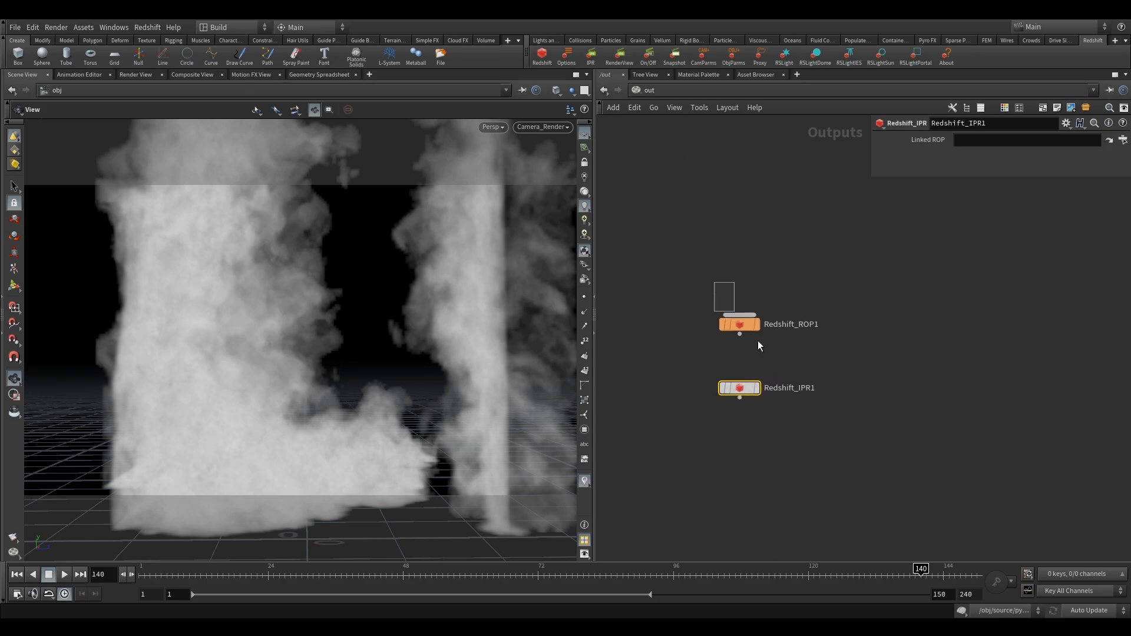
- Override the camera resolution of Redshift_ROP1 with a resolution scale of 1/2 (Half Resolution)
left_click(737, 323)
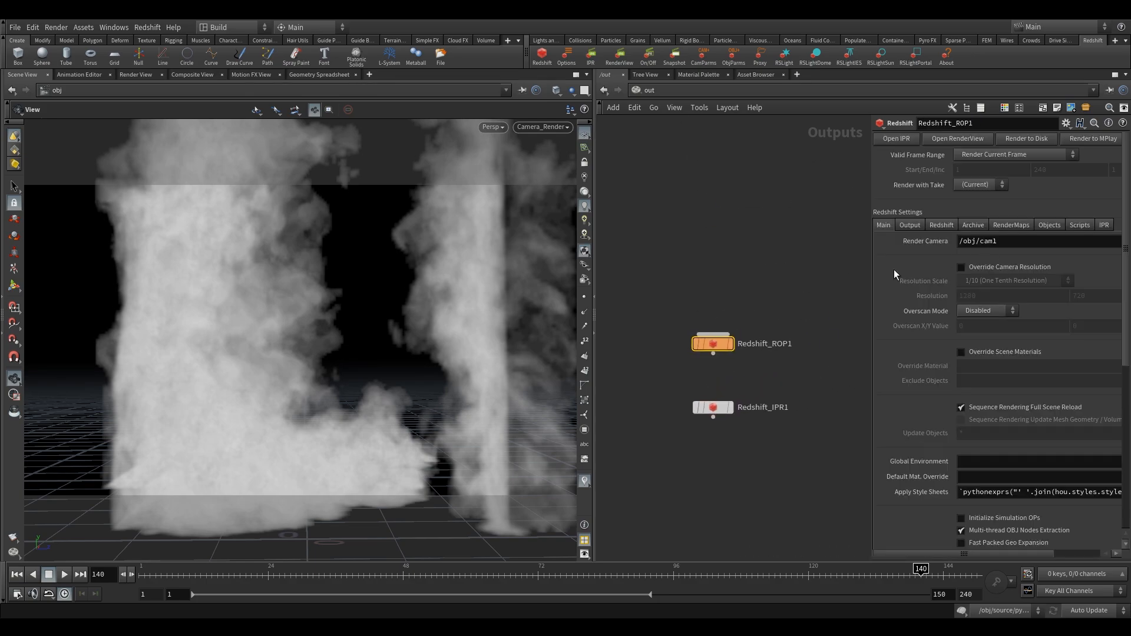
left_click_drag(870, 274, 783, 276)
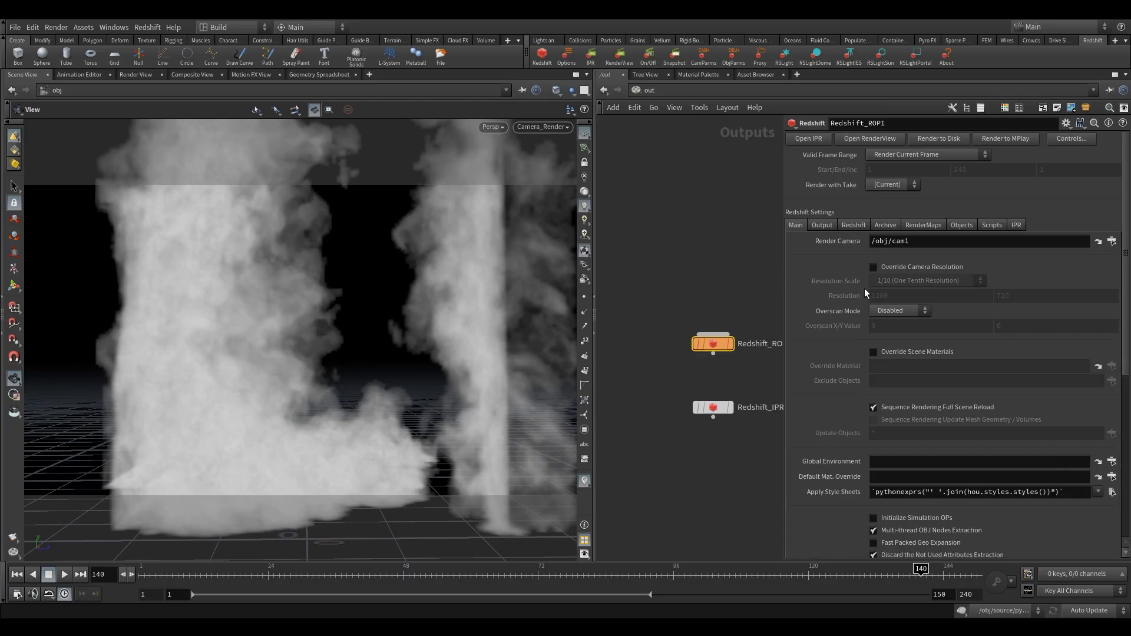
left_click(910, 267)
left_click(903, 280)
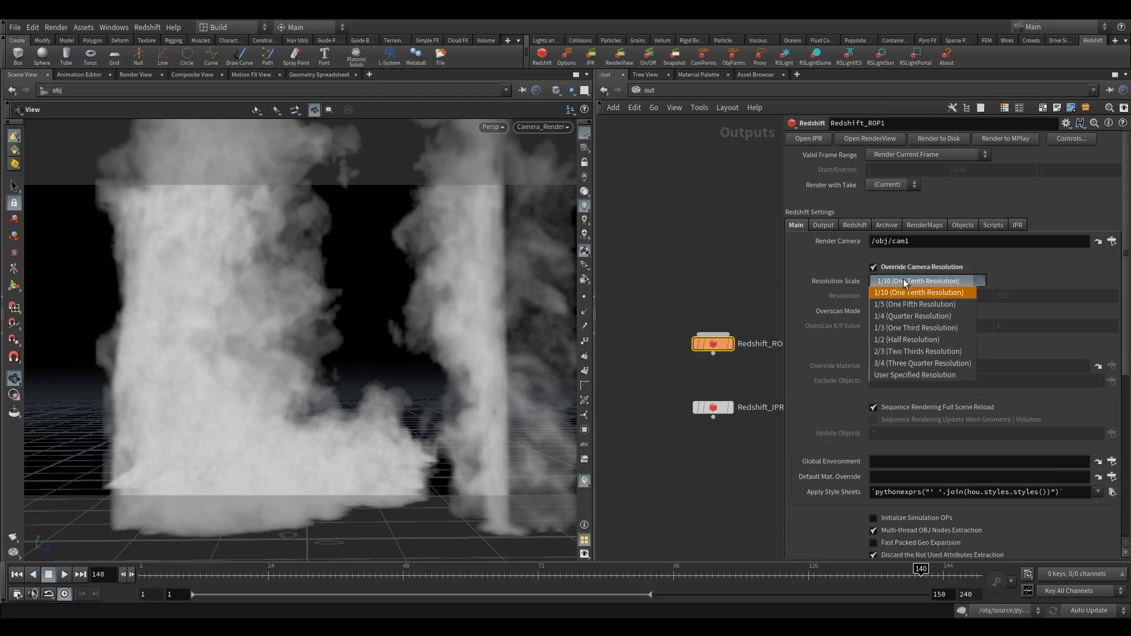
left_click(930, 338)
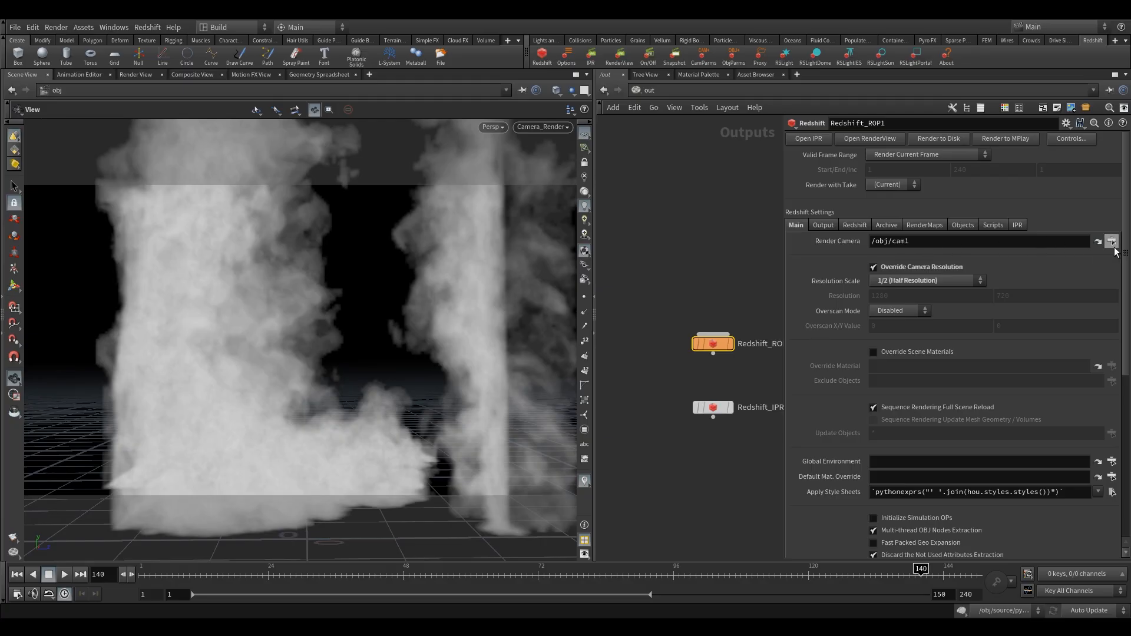
- Set the render camera of Redshift_ROP1 to /obj/Camera_fbx/Camera_Render
left_click(1112, 241)
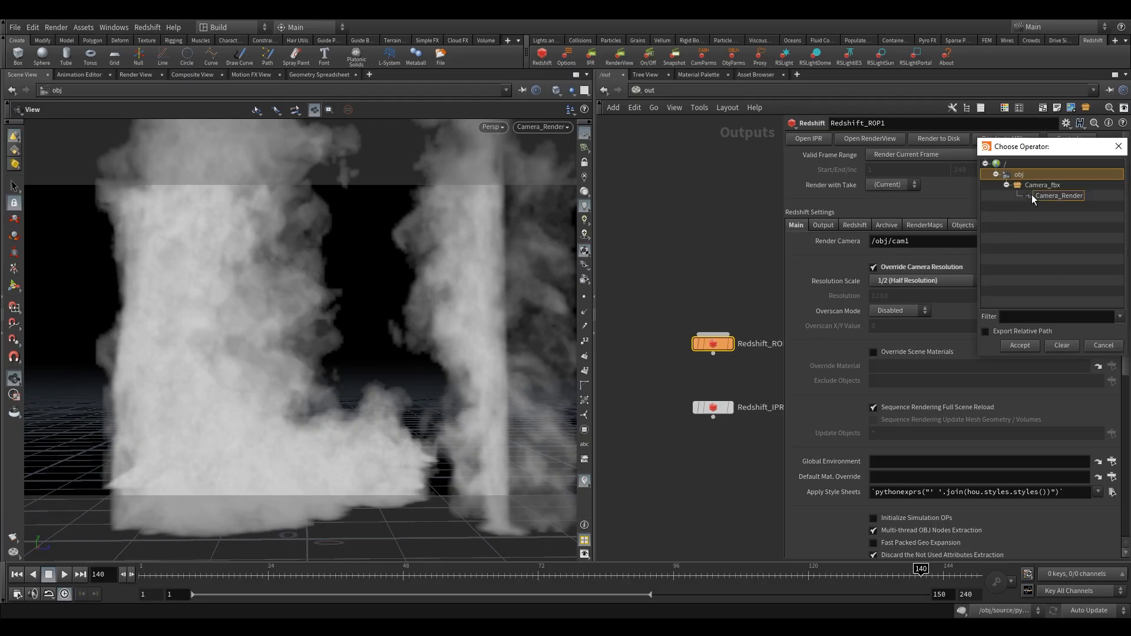
left_click(1031, 194)
left_click(1025, 345)
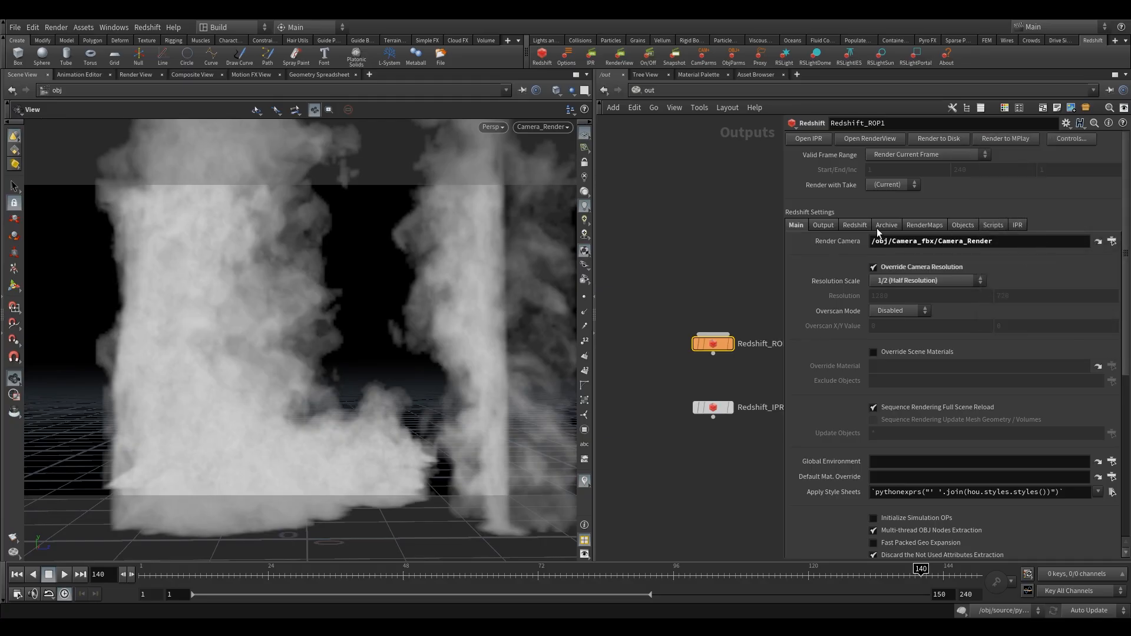
middle_click_drag(704, 269, 661, 264)
- Examine the Redshift global illumination settings of Redshift_ROP1
left_click(855, 227)
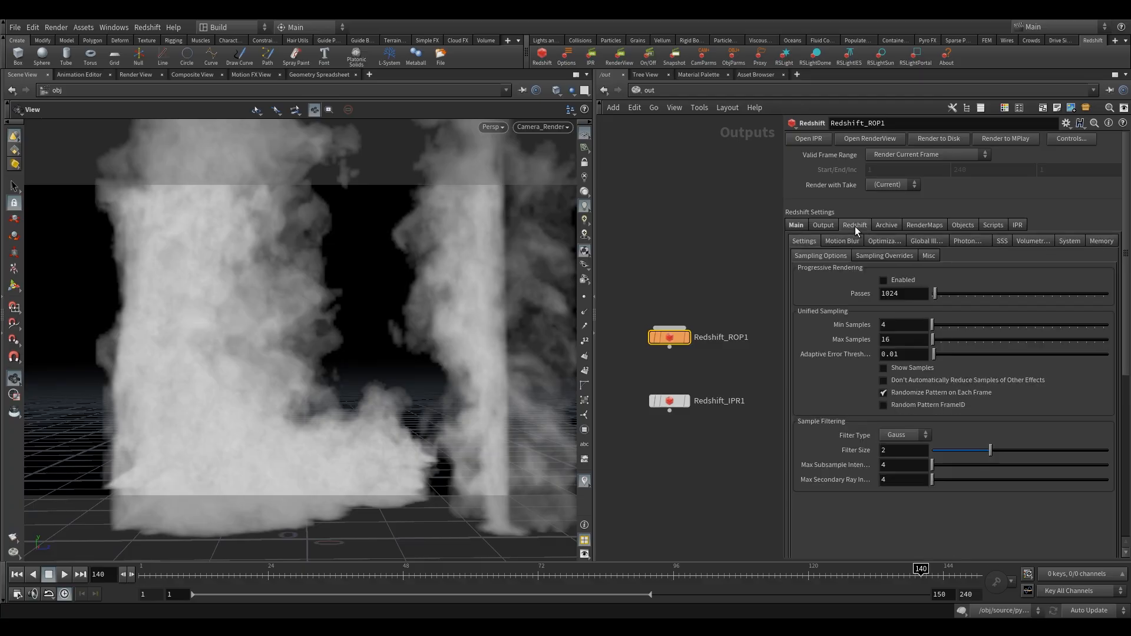
left_click(922, 243)
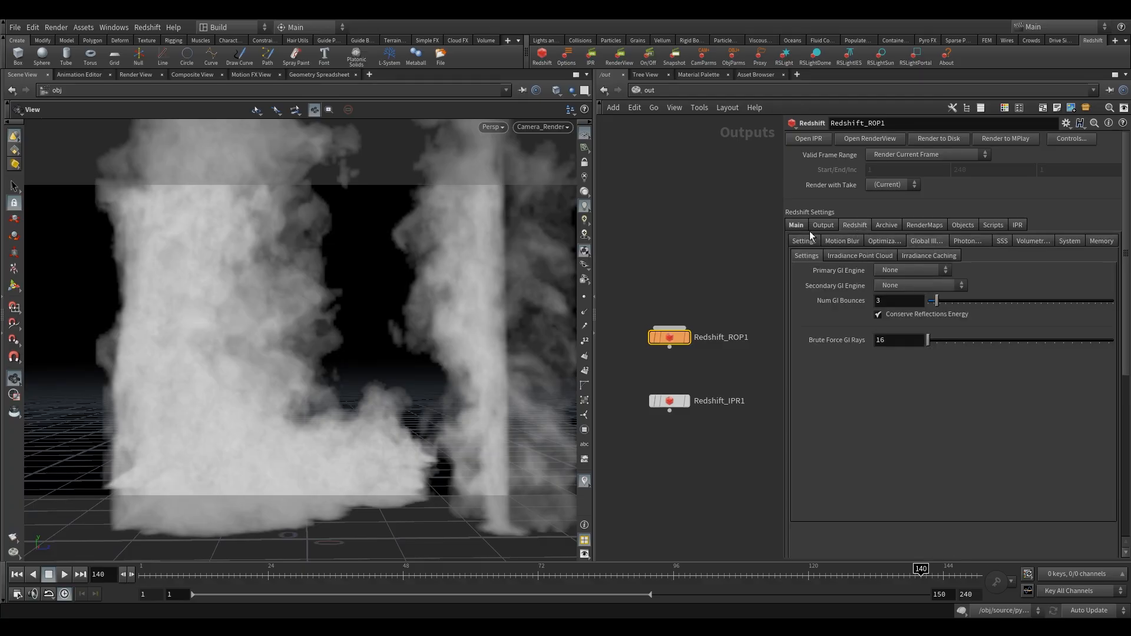
left_click_drag(651, 263, 695, 377)
middle_click_drag(688, 265, 700, 265)
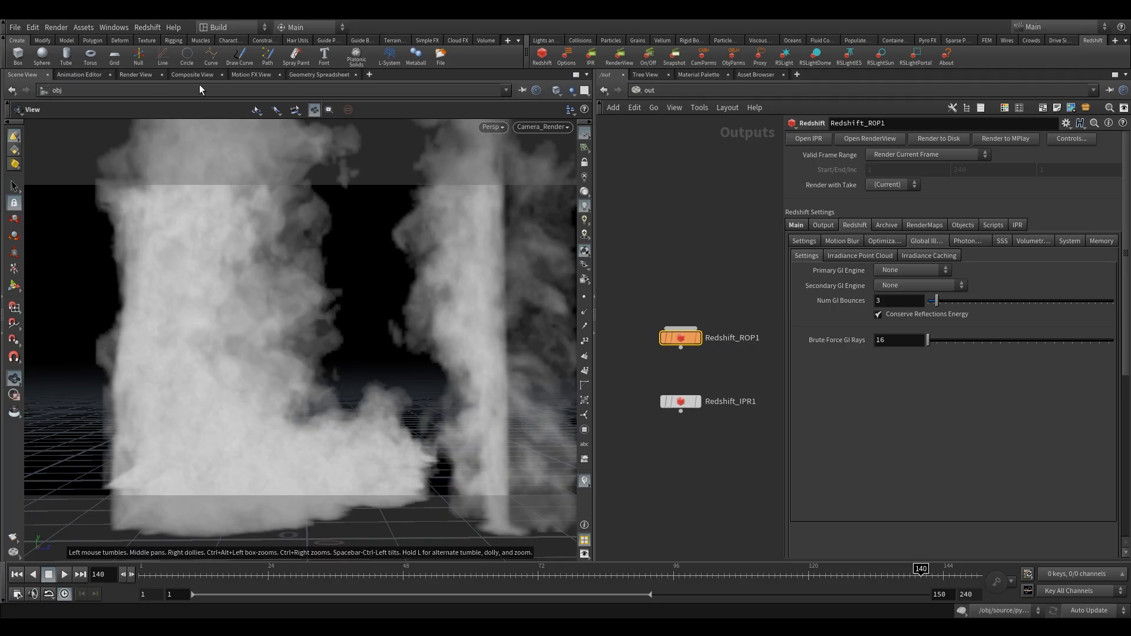
- Open a Redshift RenderView pane, render frame 140 and store a snapshot of the result
left_click(369, 75)
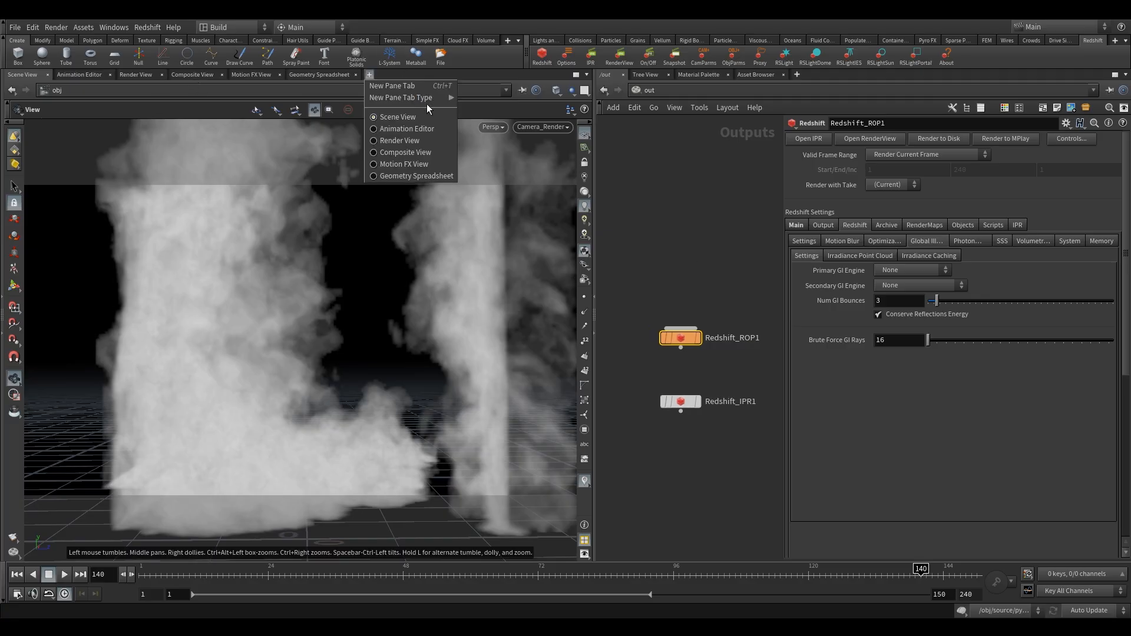
mouse_move(413, 100)
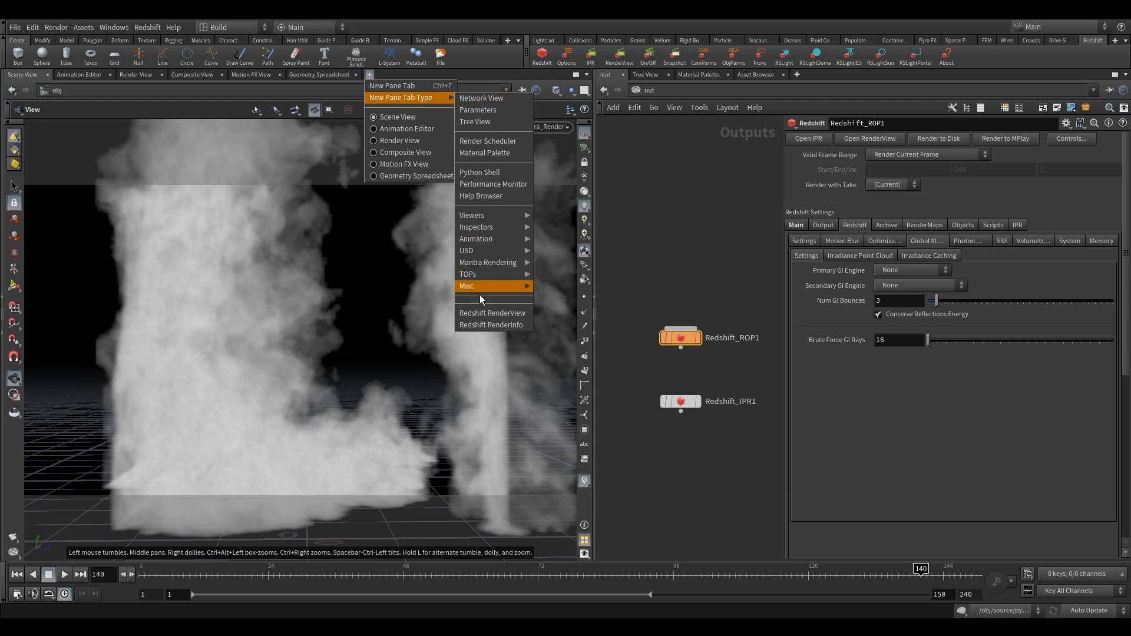
left_click(487, 313)
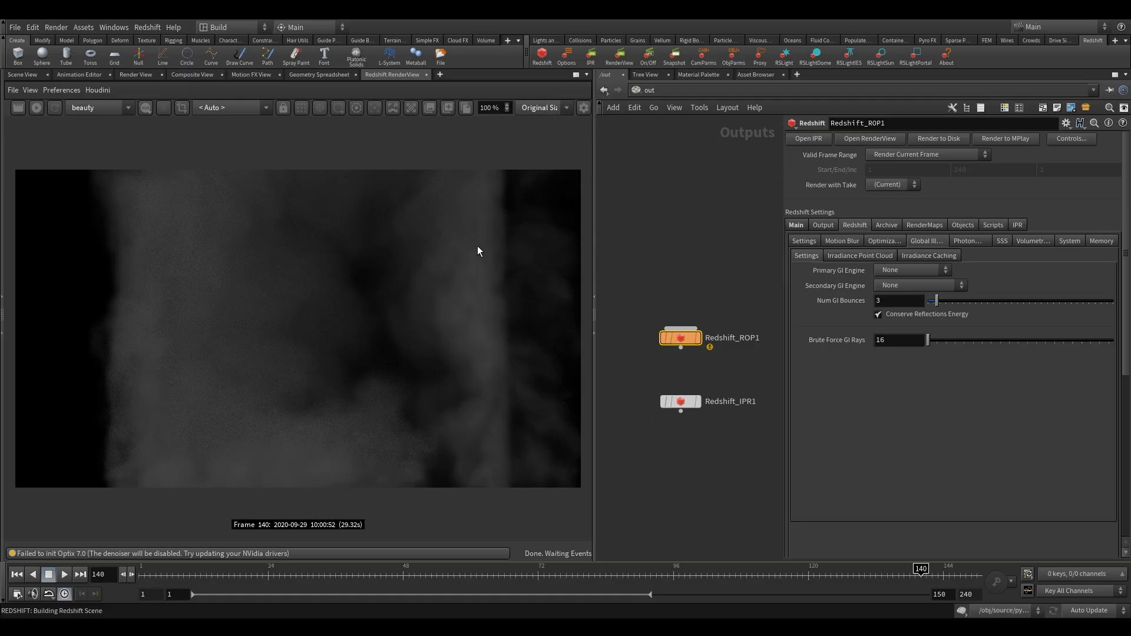
left_click(448, 109)
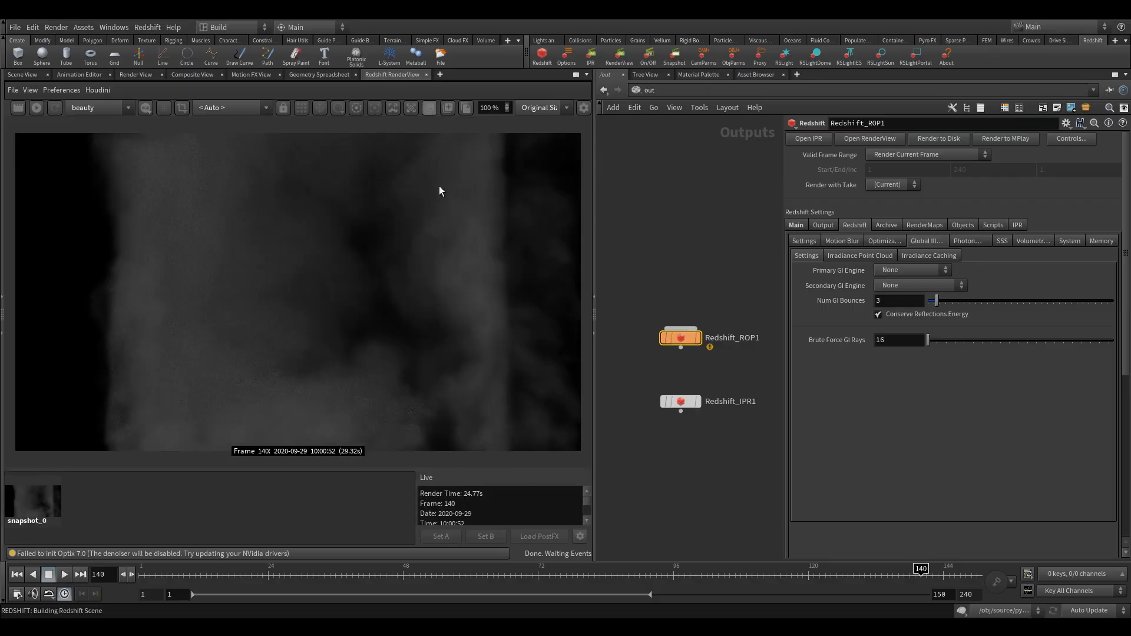
- In the fire material of the mat network, set the emission channel of the Volume1 node to flame
left_click(649, 90)
middle_click_drag(722, 341, 642, 393)
double_click(694, 370)
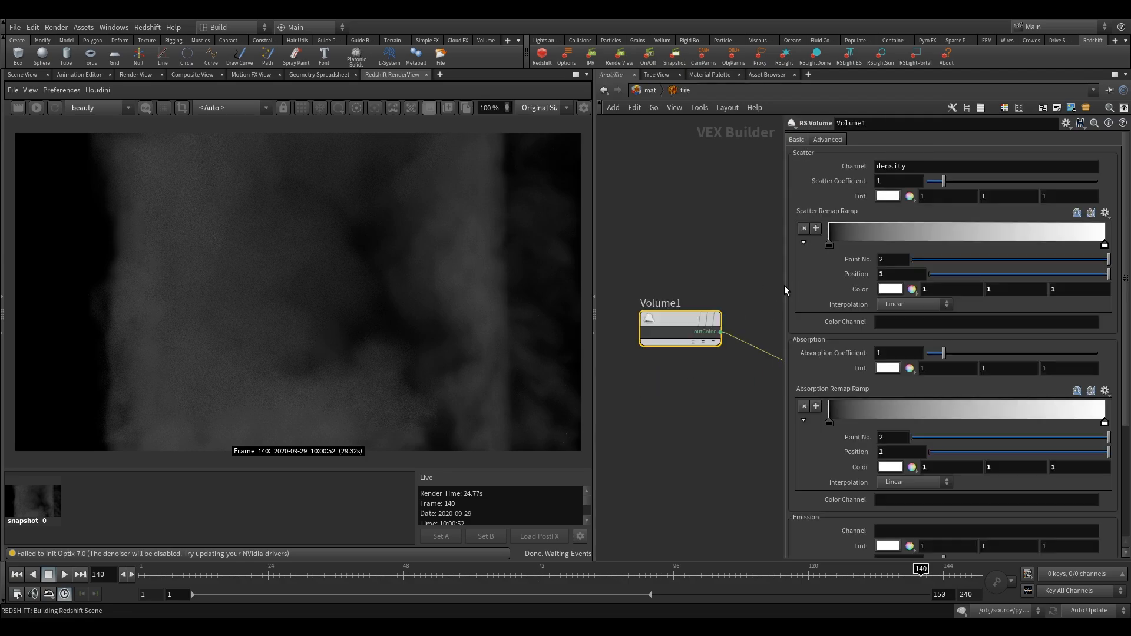
left_click_drag(784, 285, 888, 286)
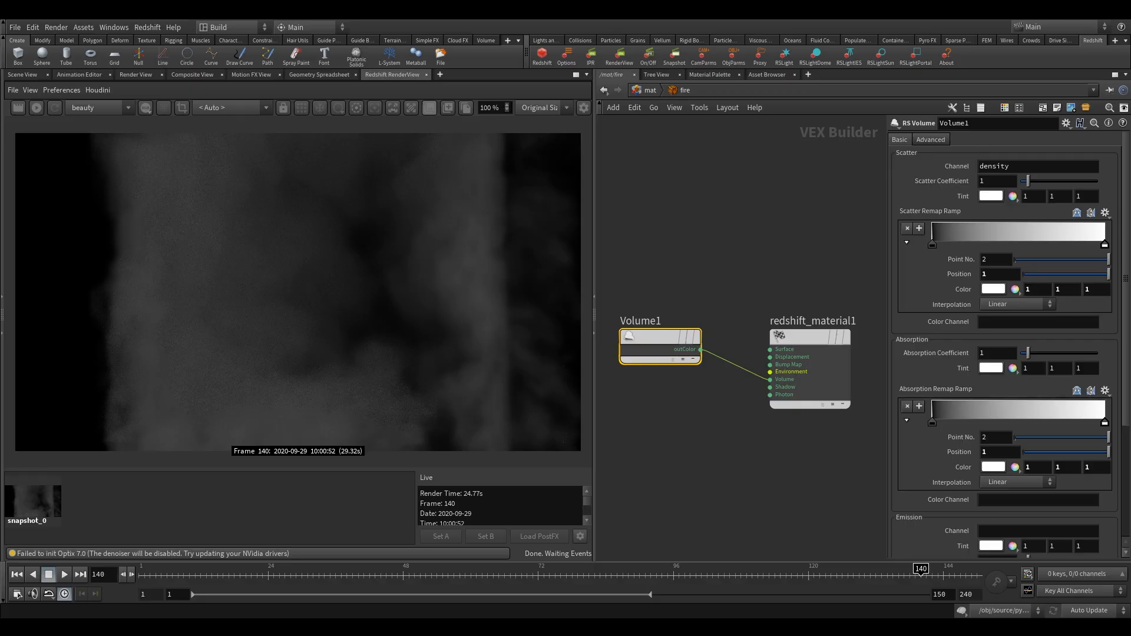
scroll(959, 374, "down", 5)
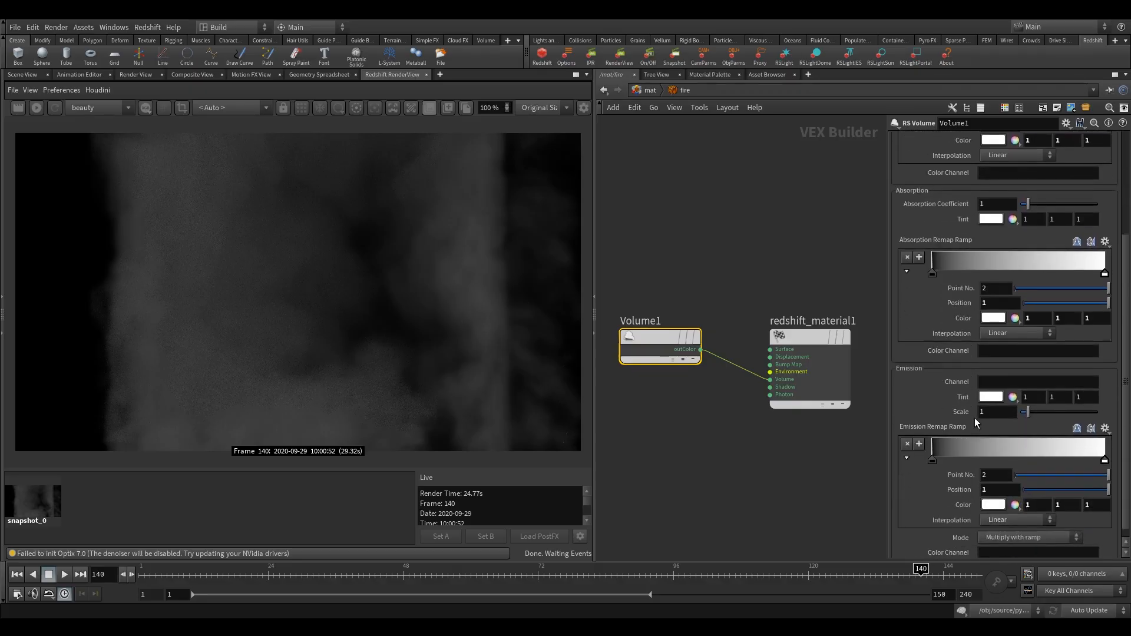
left_click(1012, 370)
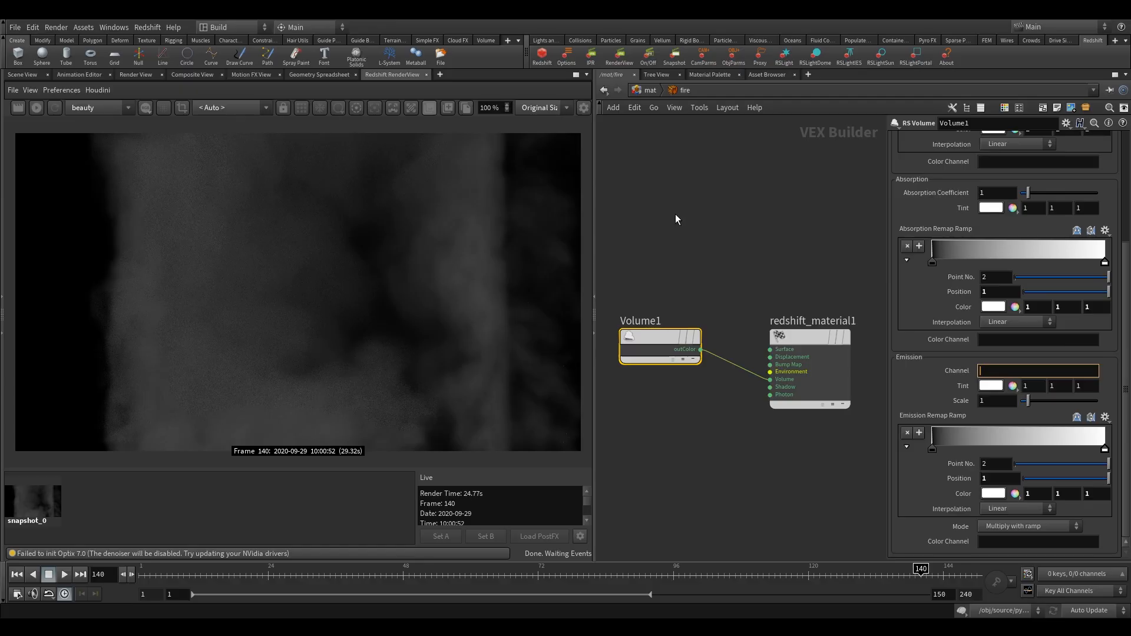
type("flame")
left_click(733, 226)
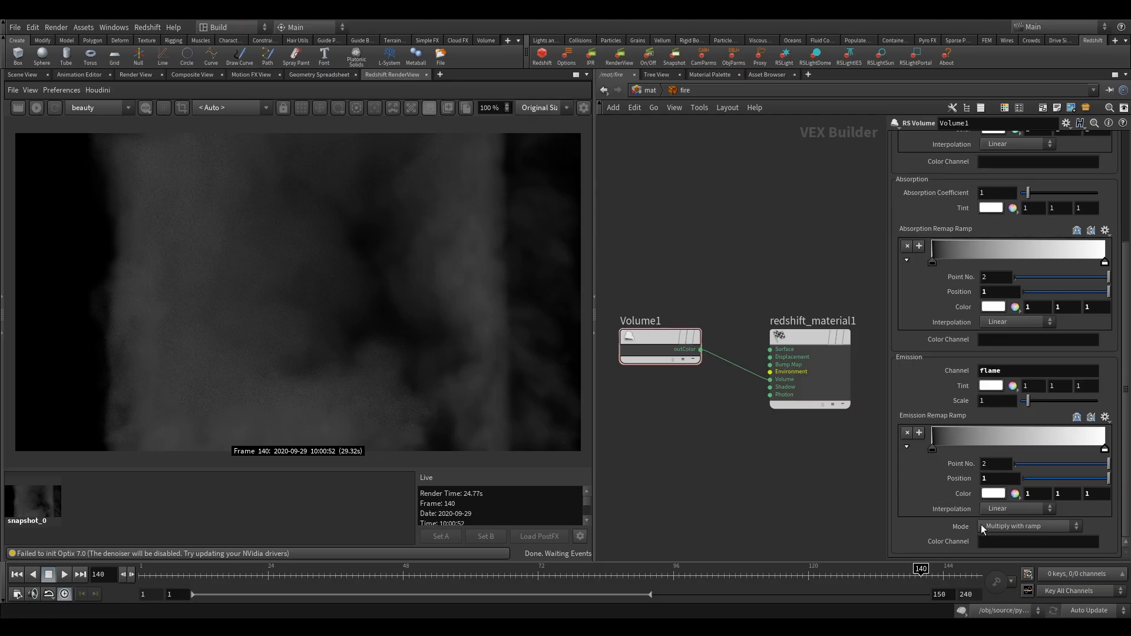
- Enter lame as the emission color channel of the Volume1 node
left_click(995, 542)
scroll(568, 251, "up", 1)
type("lame")
key("BackSpace")
key("BackSpace")
key("BackSpace")
key("BackSpace")
type("lame")
key("Return")
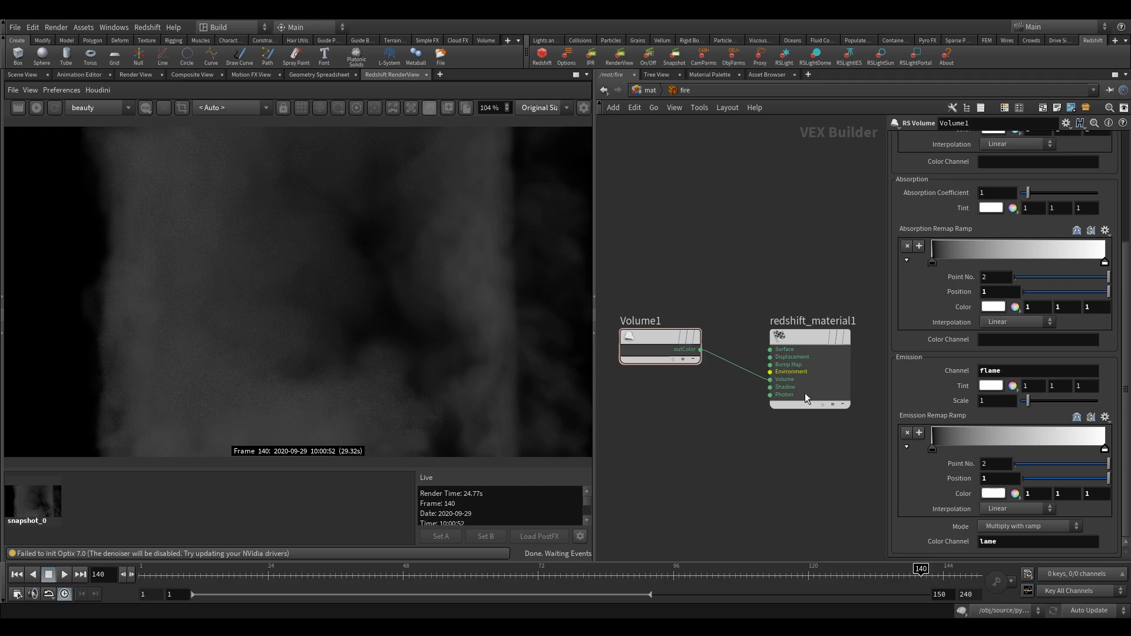
- Apply the Black Body preset to the Emission Remap Ramp and open the emission color channel for editing
left_click(1105, 417)
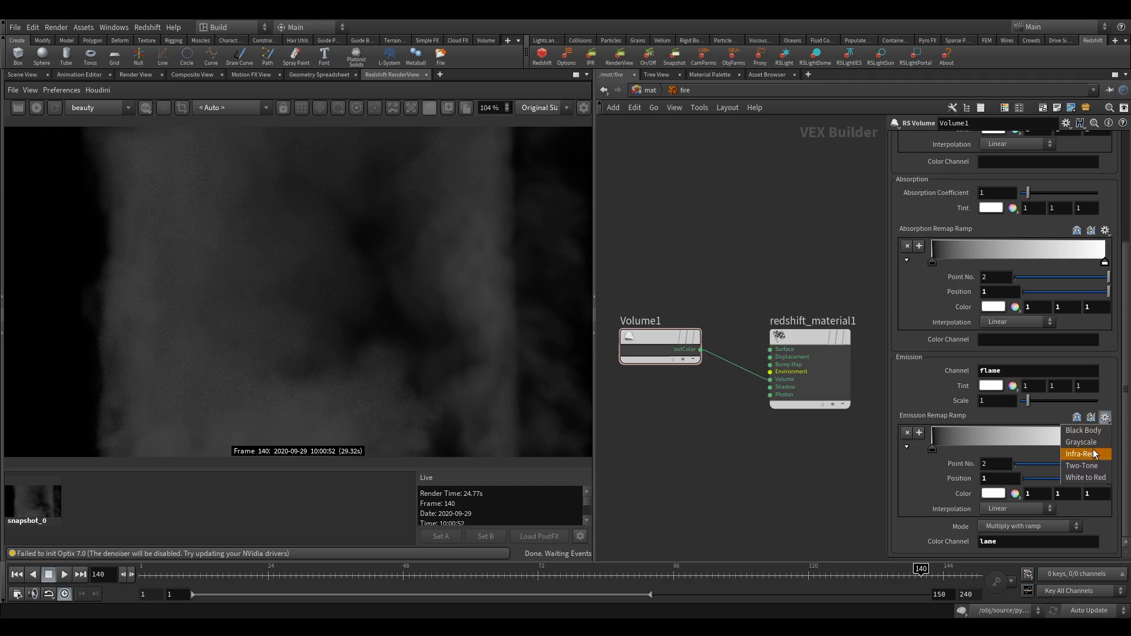
left_click(1084, 431)
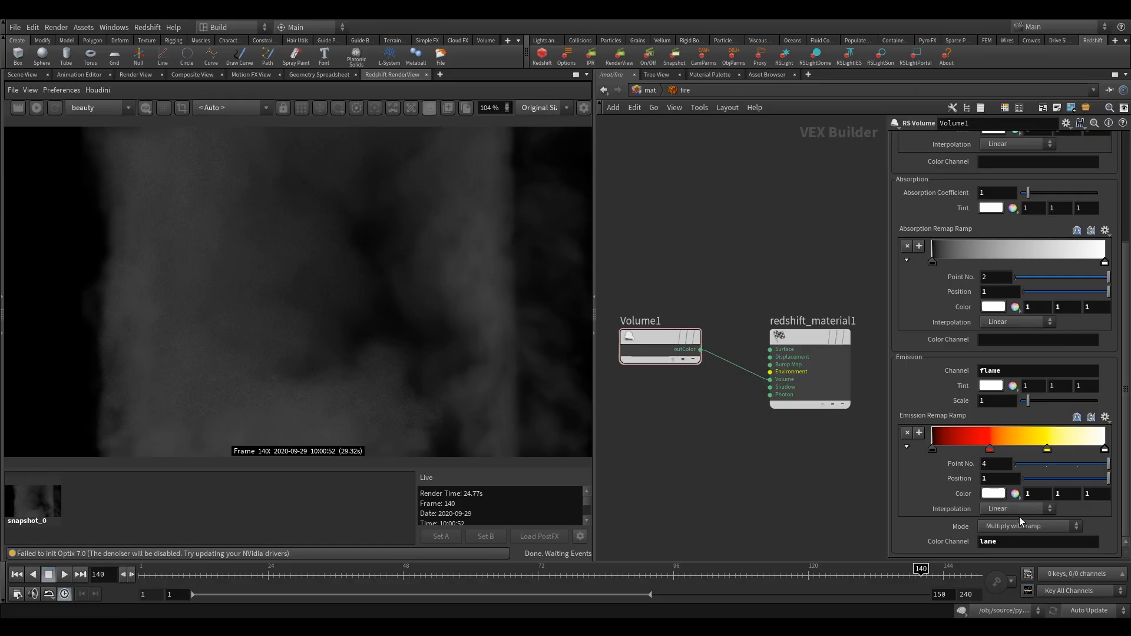
left_click(981, 542)
scroll(1126, 478, "up", 1)
scroll(1125, 478, "up", 6)
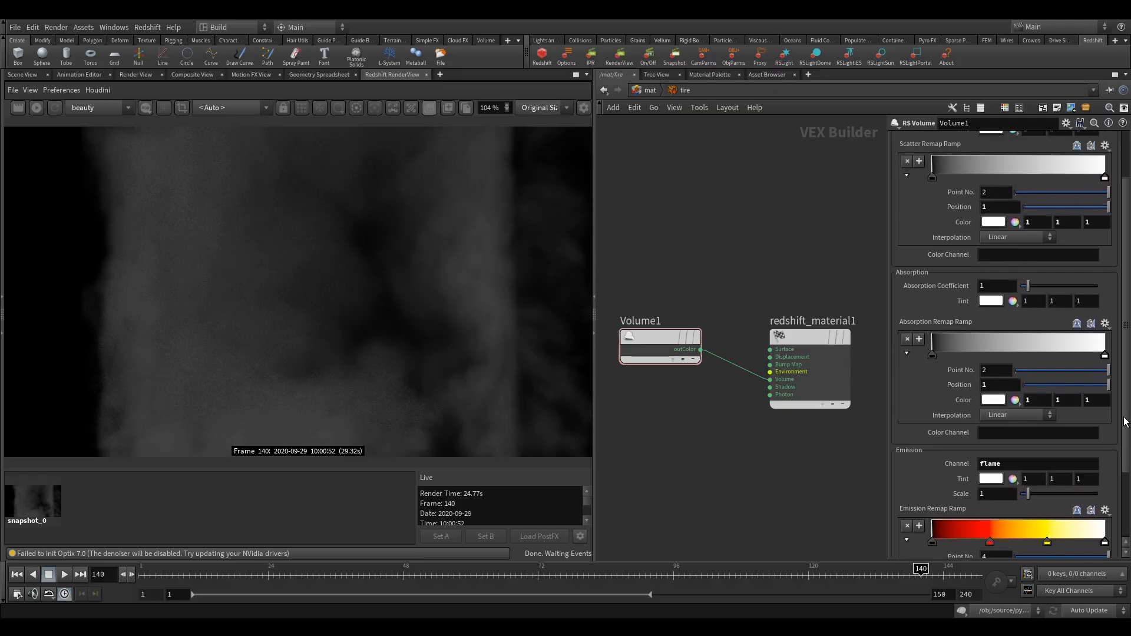
- Start an interactive Redshift render of the updated fire material and store a second snapshot
left_click(37, 107)
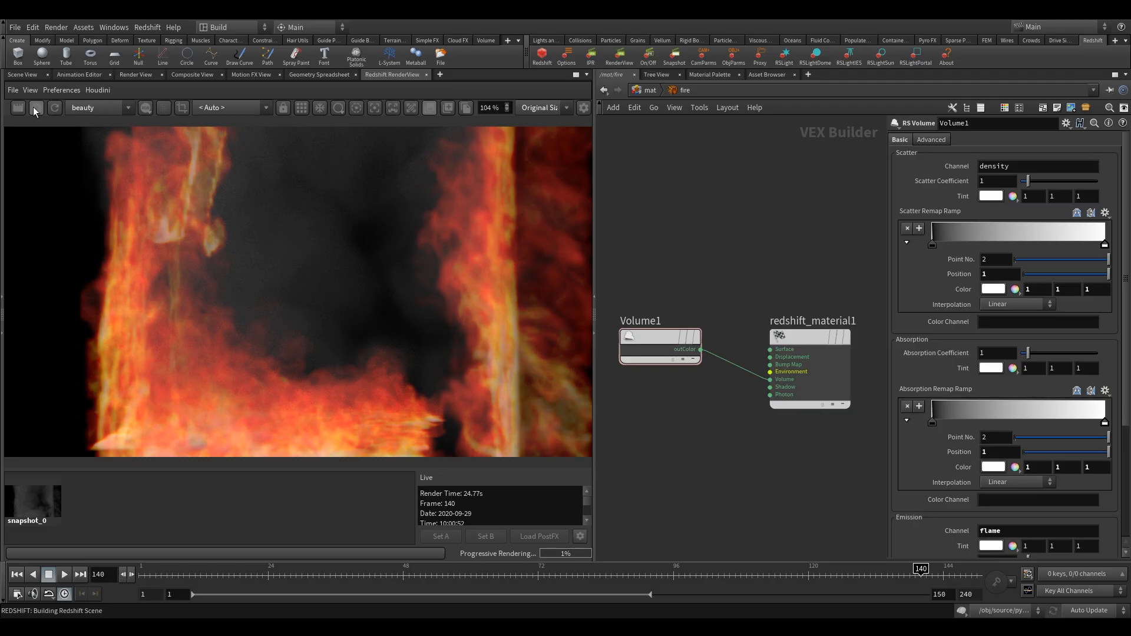
left_click(447, 107)
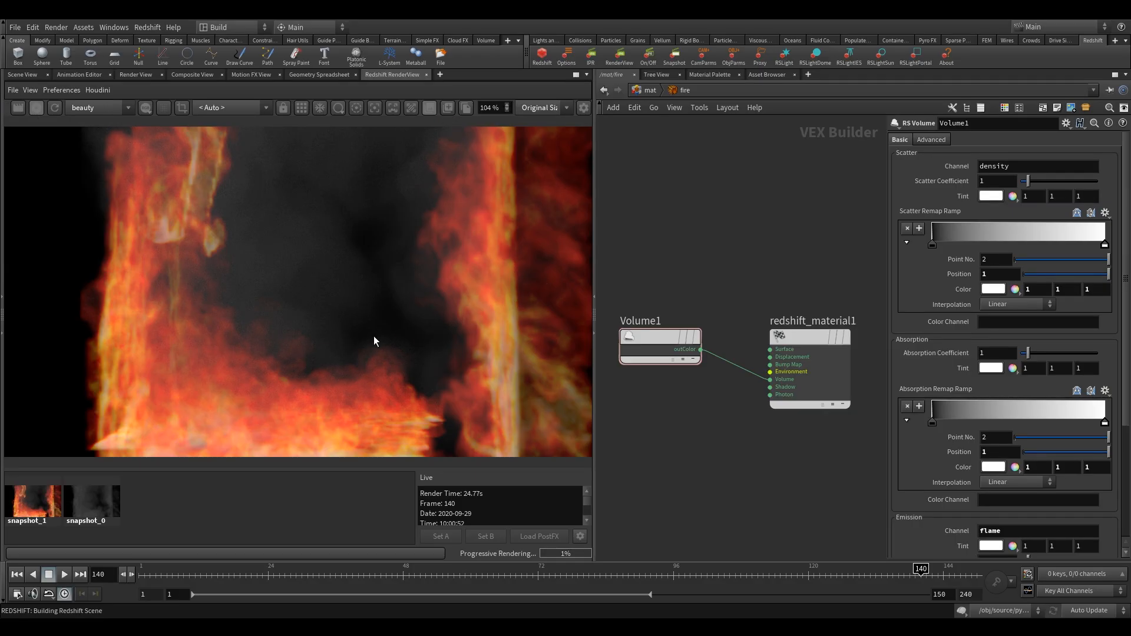
middle_click_drag(828, 239, 798, 251)
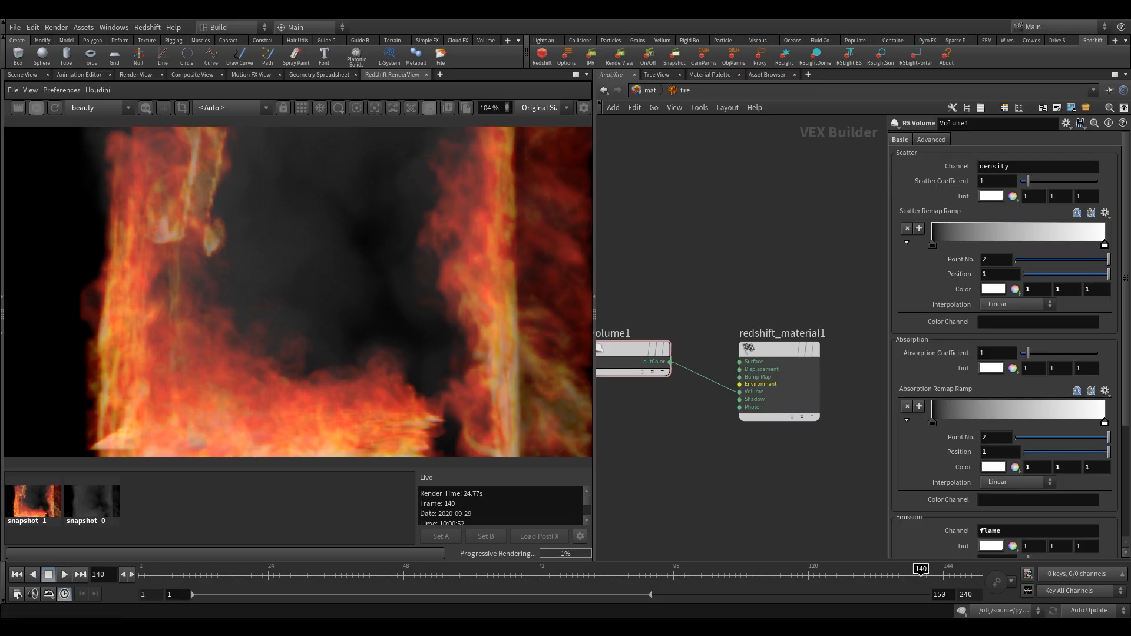
- Set New Max of the Emission Remap Range to 10 in Volume1's advanced settings and return to its basic settings
left_click(931, 140)
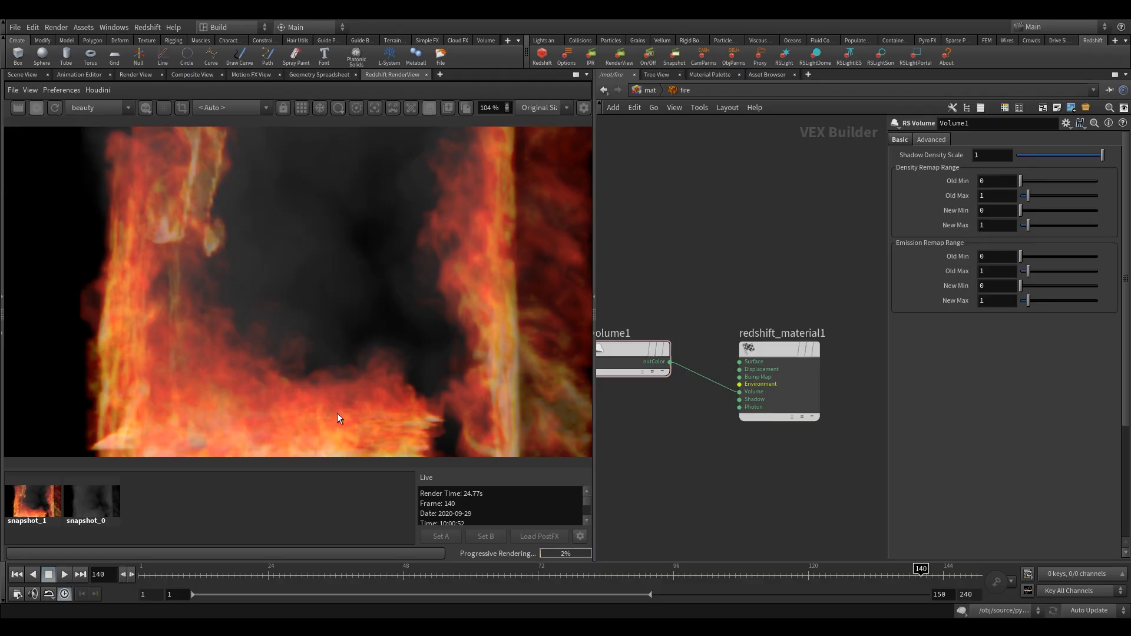
left_click(997, 300)
type(".")
key("BackSpace")
type("0")
key("Return")
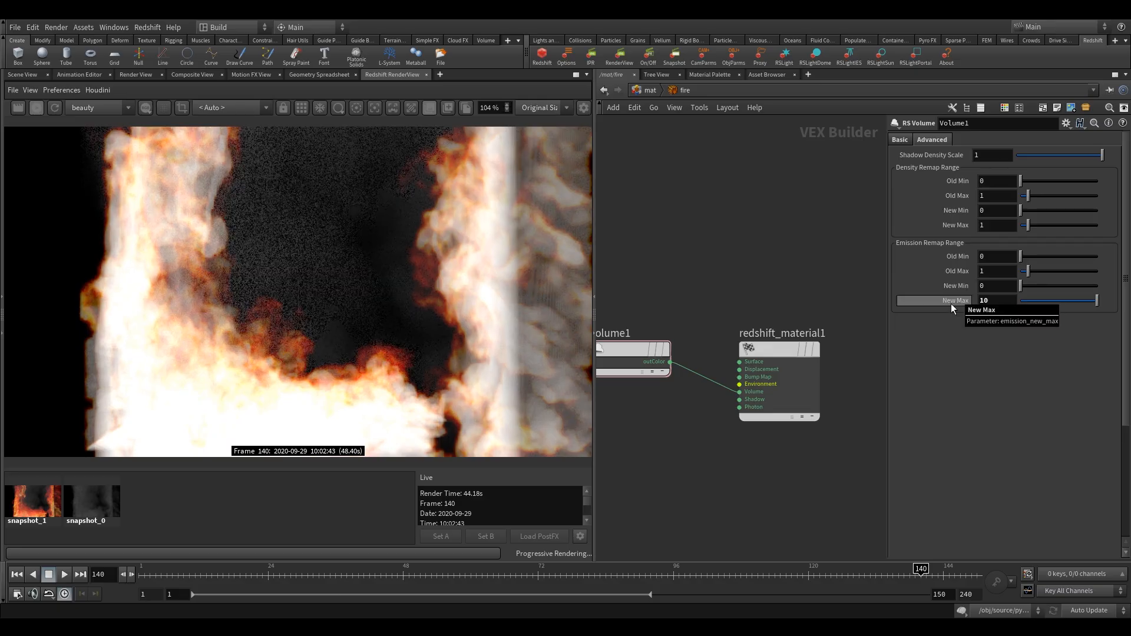
left_click(901, 140)
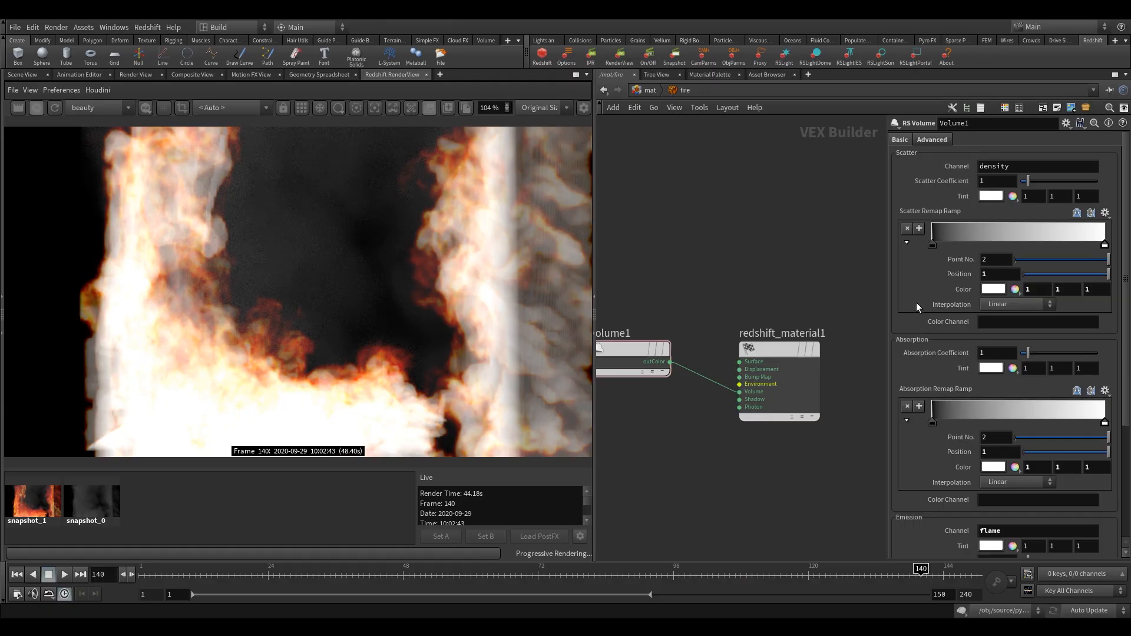
- Shift the Emission Remap Ramp's black point to about 0.14 and white point to 0.87, and place a second black point at about 0.918
left_click(648, 368)
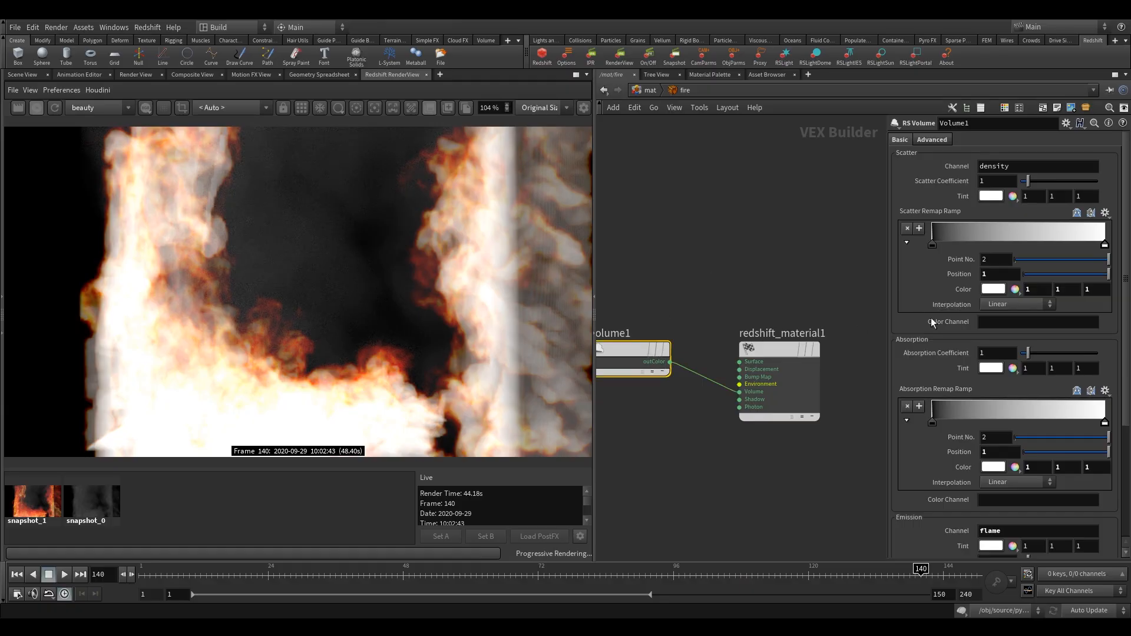
left_click_drag(1127, 294, 1122, 404)
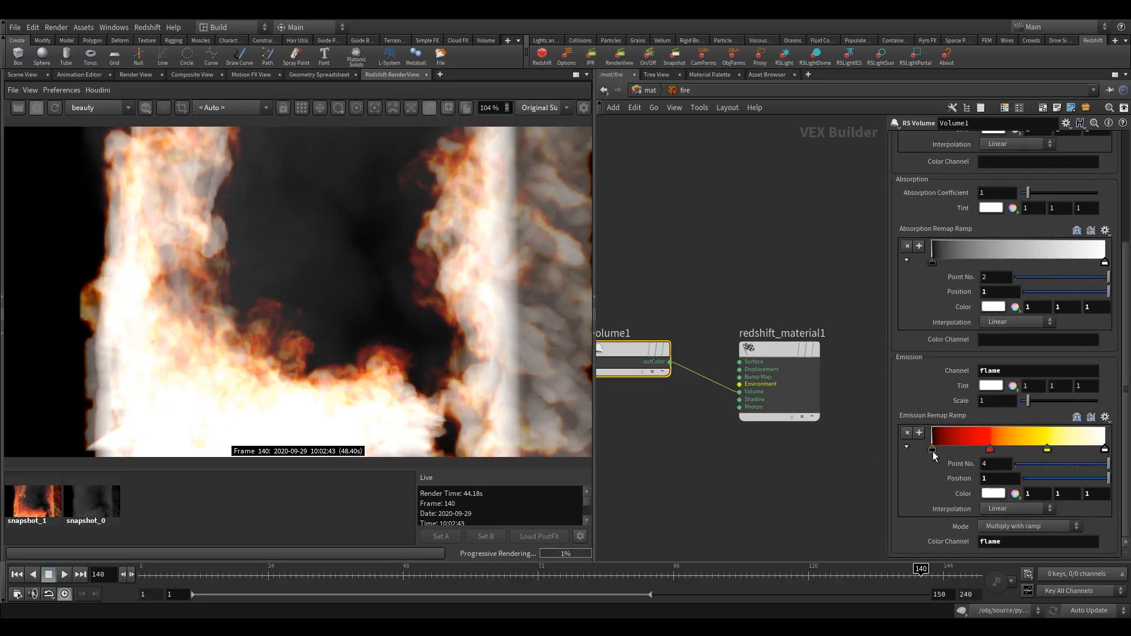
mouse_move(886, 458)
left_mouse_down()
mouse_move(802, 464)
mouse_move(887, 451)
left_mouse_up()
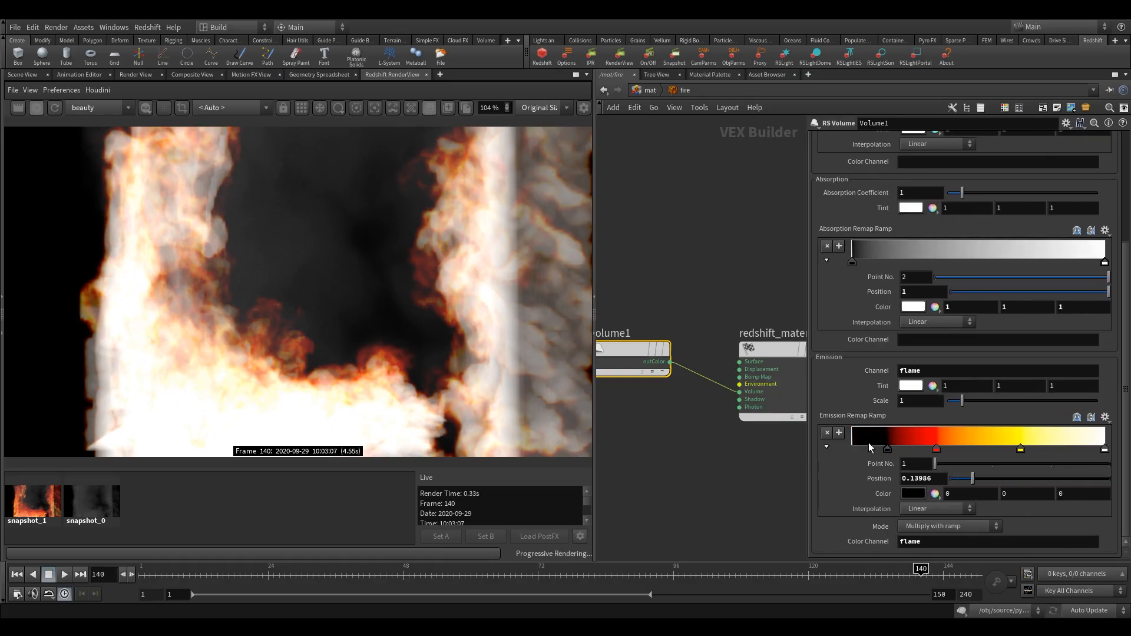
left_click_drag(1105, 449, 1067, 451)
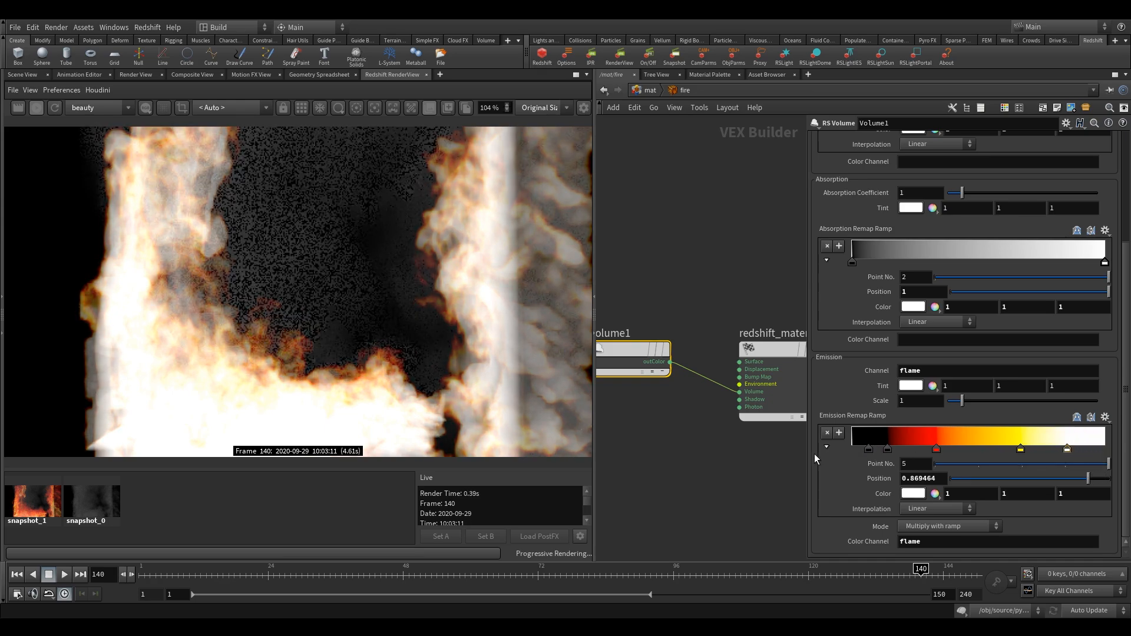
left_click_drag(868, 451, 1084, 451)
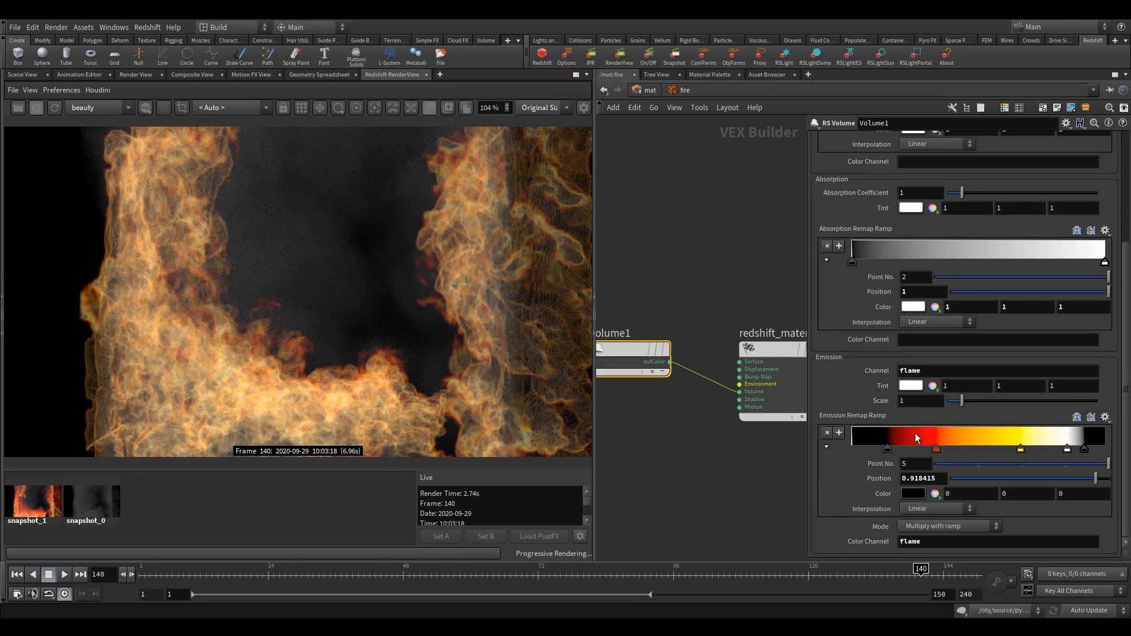
- Replace the red point of the Emission Remap Ramp with an orange one (1, 0.0876282, 0) at about position 0.184
left_click_drag(937, 450, 907, 451)
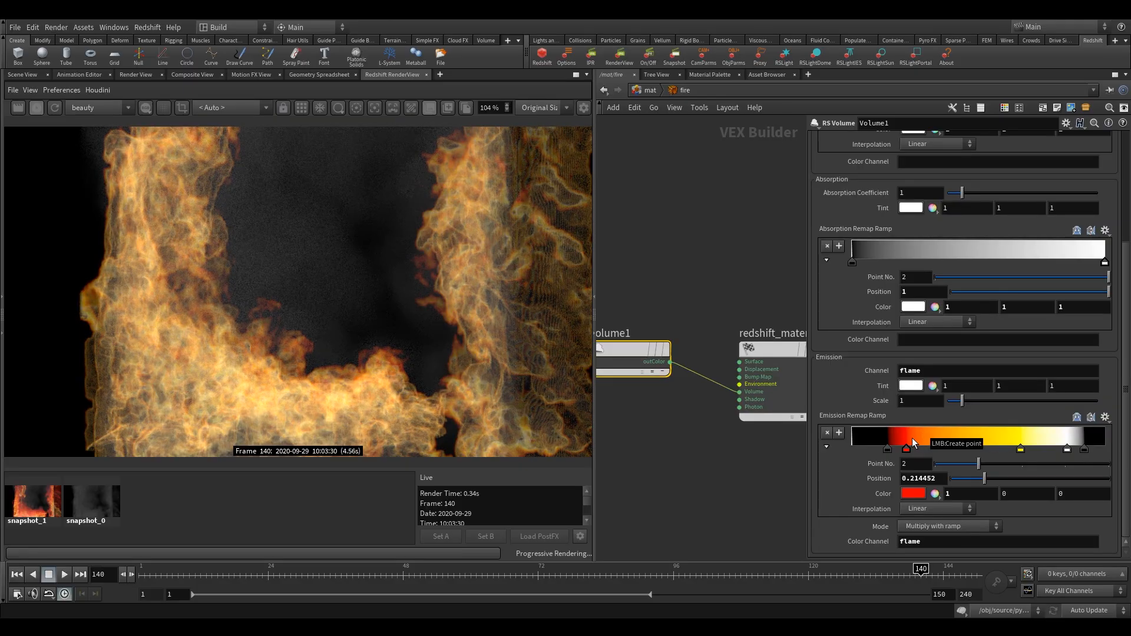
left_click(916, 438)
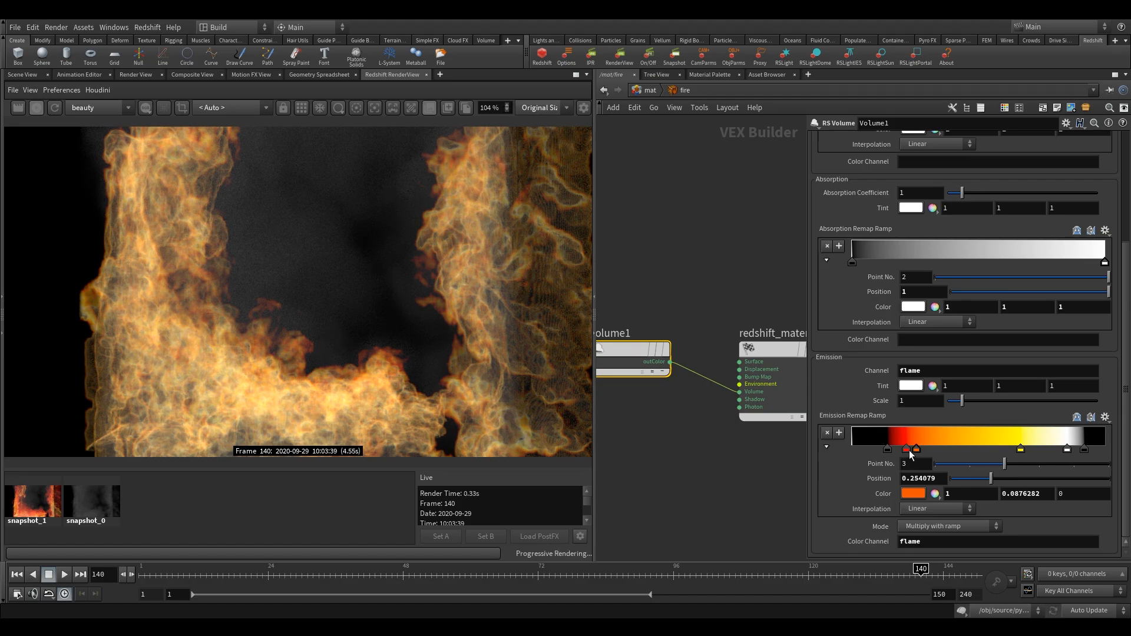
left_click(907, 450)
left_click(908, 451, "ctrl")
left_click_drag(912, 452, 899, 453)
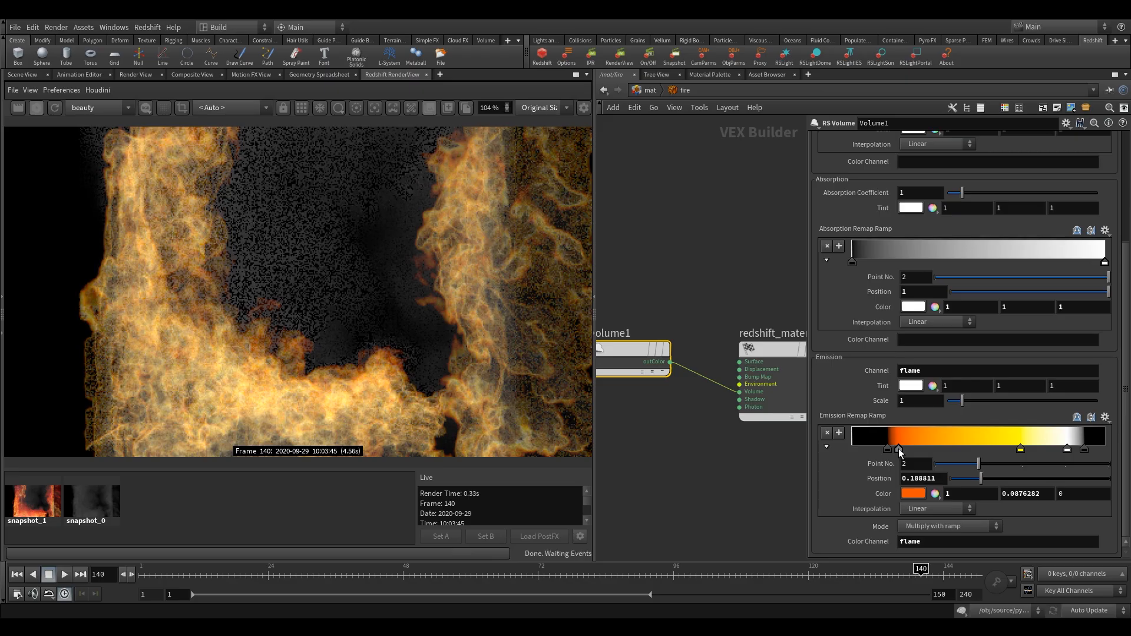
- Replace the ramp's yellow point with a paler yellow (1, 1, 0.215176) at about 0.888 and move the orange point to about 0.172
left_click(1030, 448)
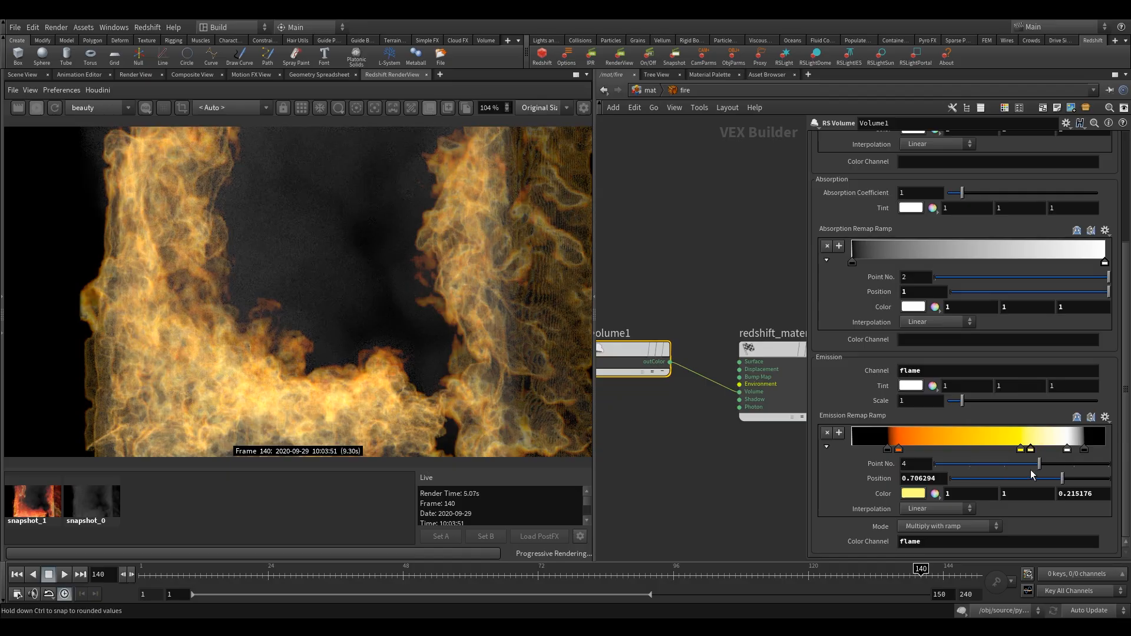
left_click(1021, 447)
left_click_drag(1023, 449, 1077, 450)
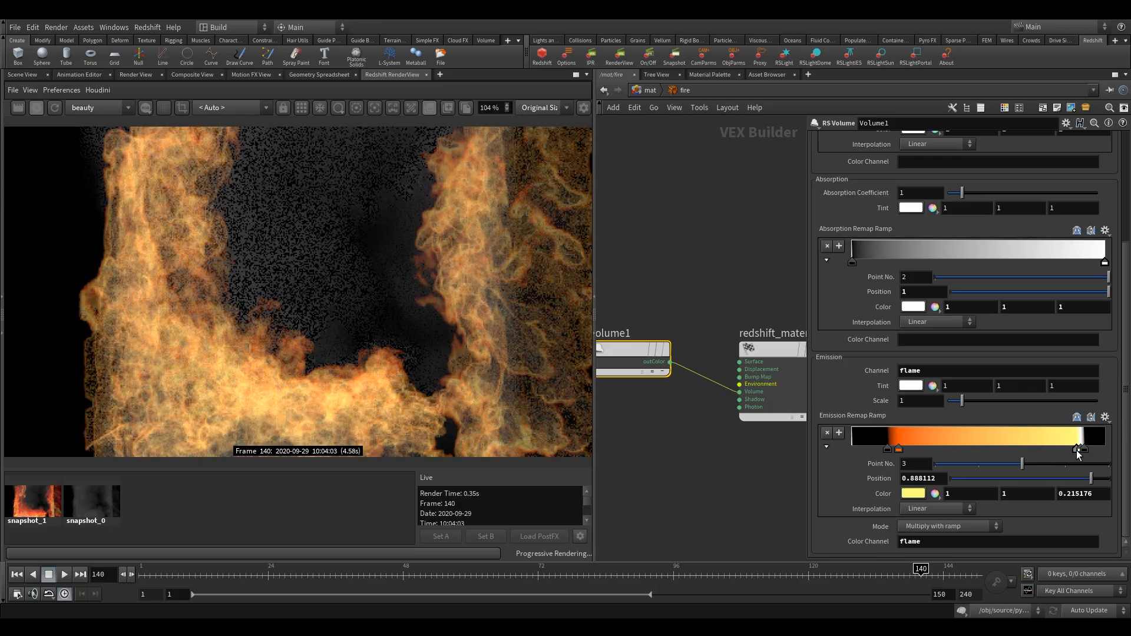
left_click_drag(897, 449, 896, 449)
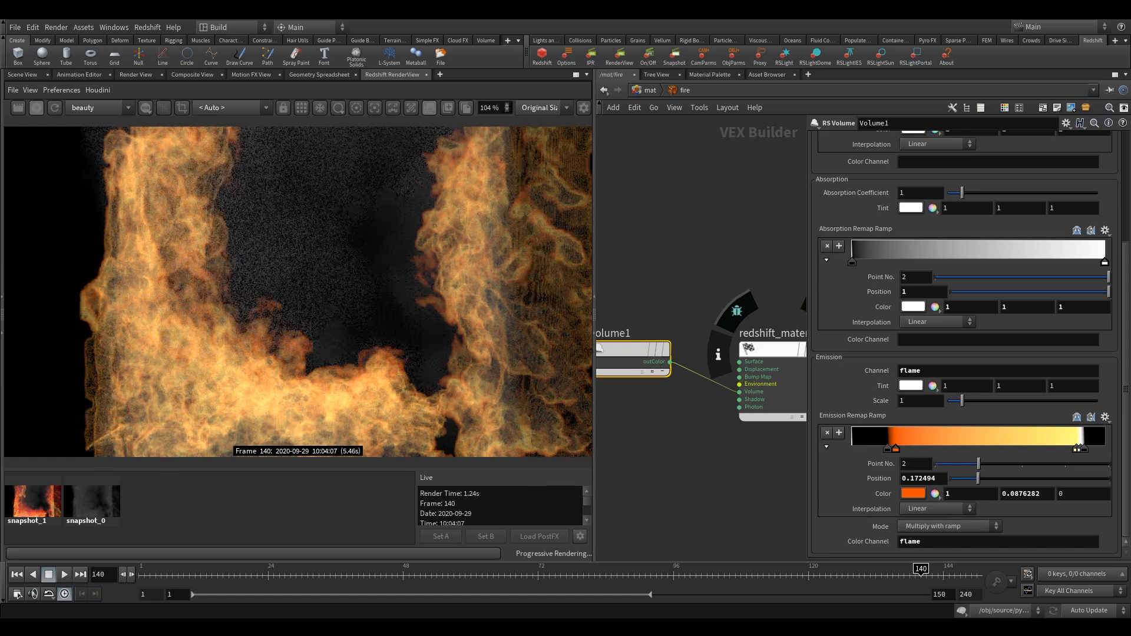
- Set the emission scale of the Volume1 node to 3
double_click(915, 403)
type("3")
key("Return")
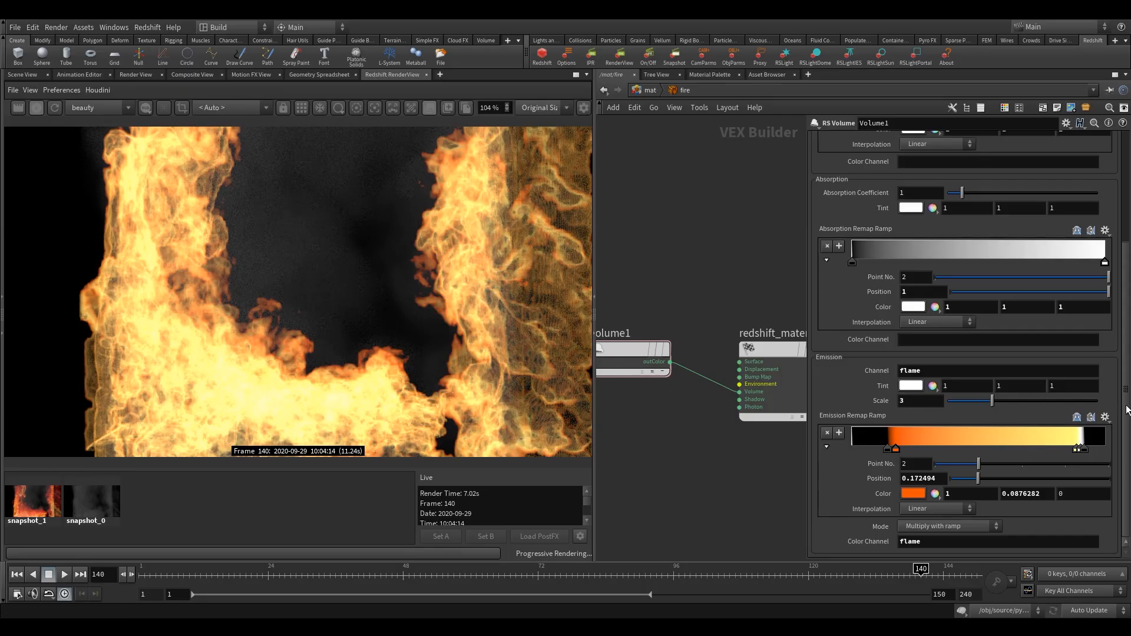
- Enter density as the absorption color channel of the Volume1 node
scroll(1126, 410, "up", 2)
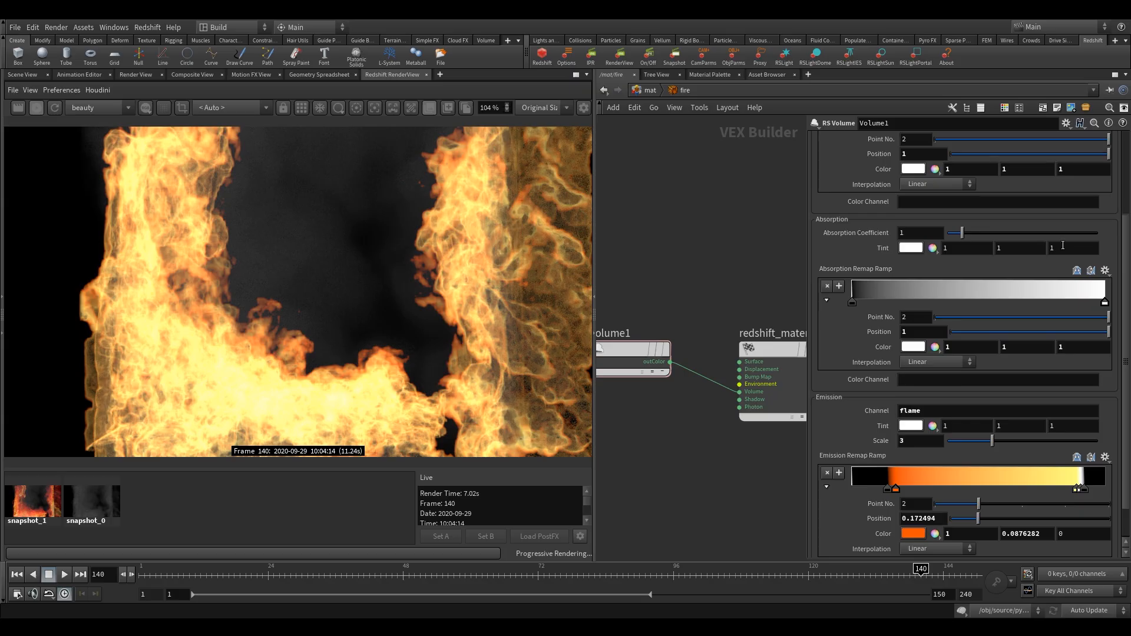
mouse_move(1129, 359)
left_mouse_down()
mouse_move(1129, 334)
mouse_move(1130, 348)
left_mouse_up()
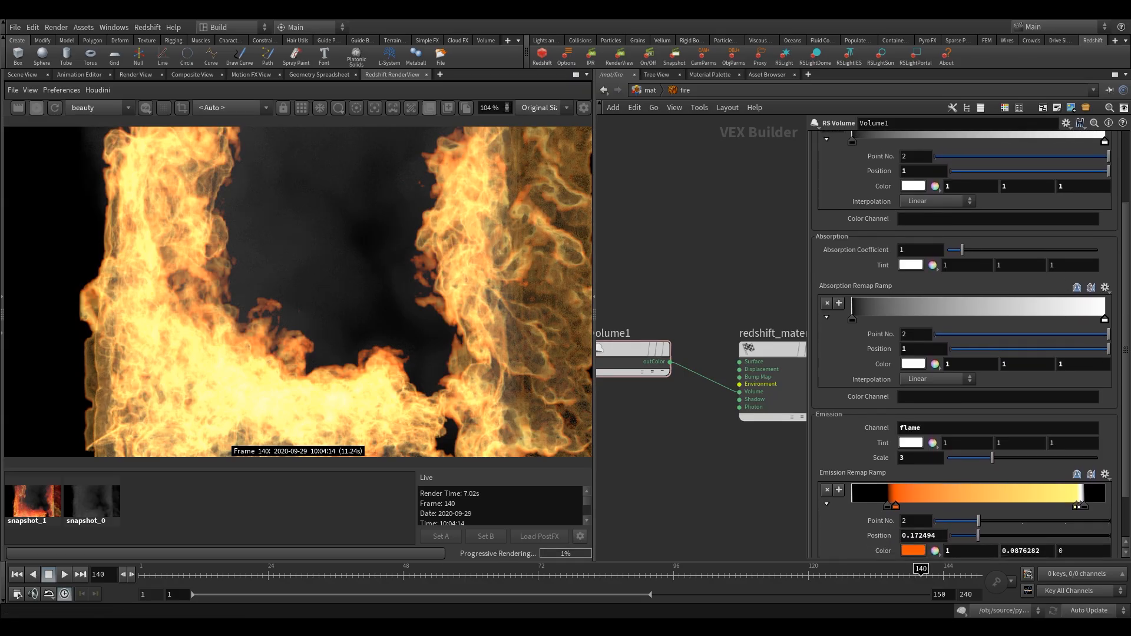
left_click(933, 397)
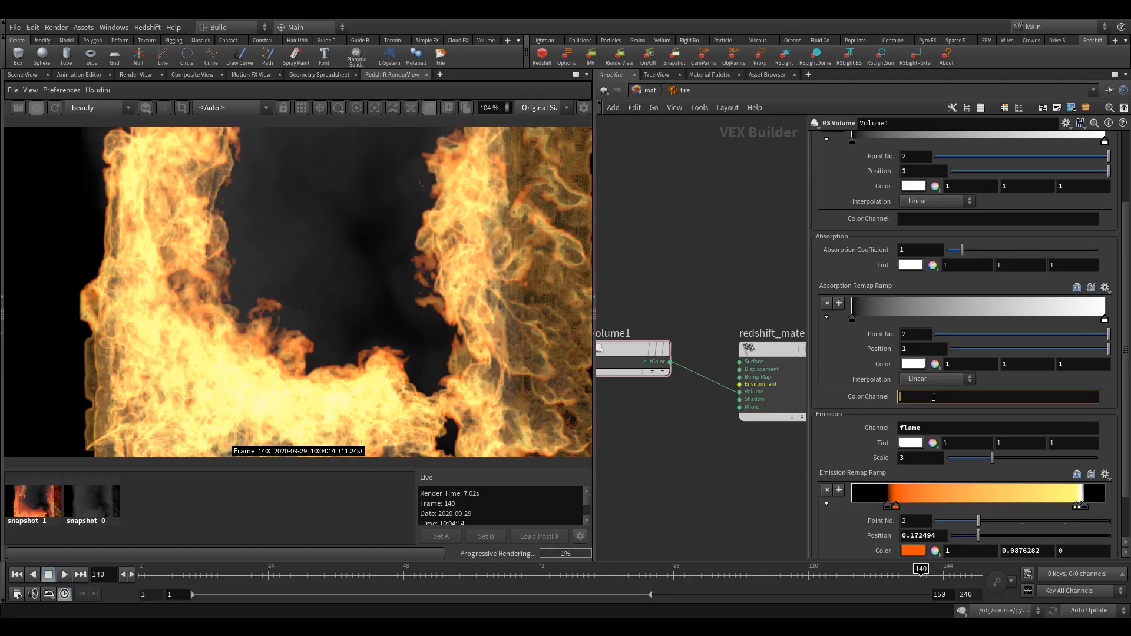
type("density")
left_click(766, 292)
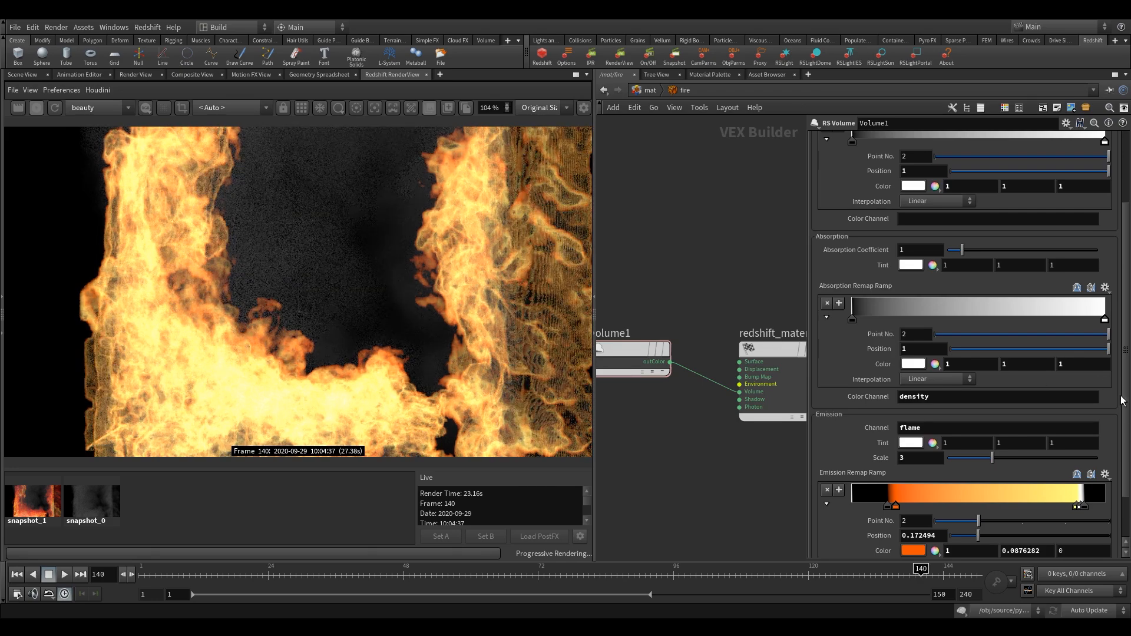
- Set the Scatter Coefficient of the Volume1 node to 5
scroll(1120, 377, "up", 5)
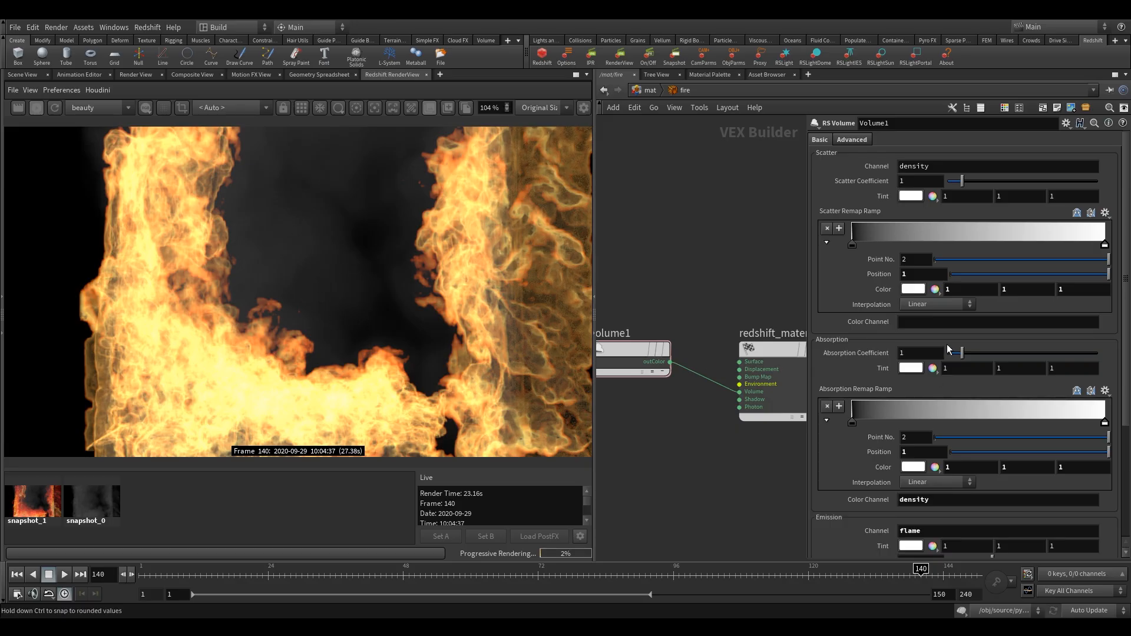
left_click(928, 185)
type("5")
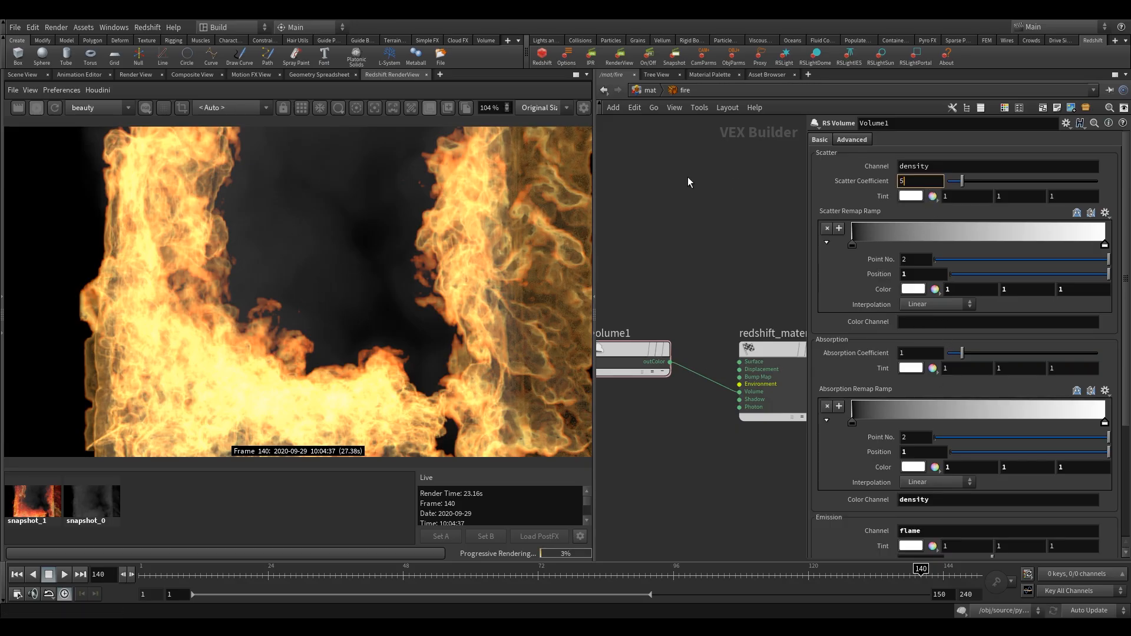
key("Return")
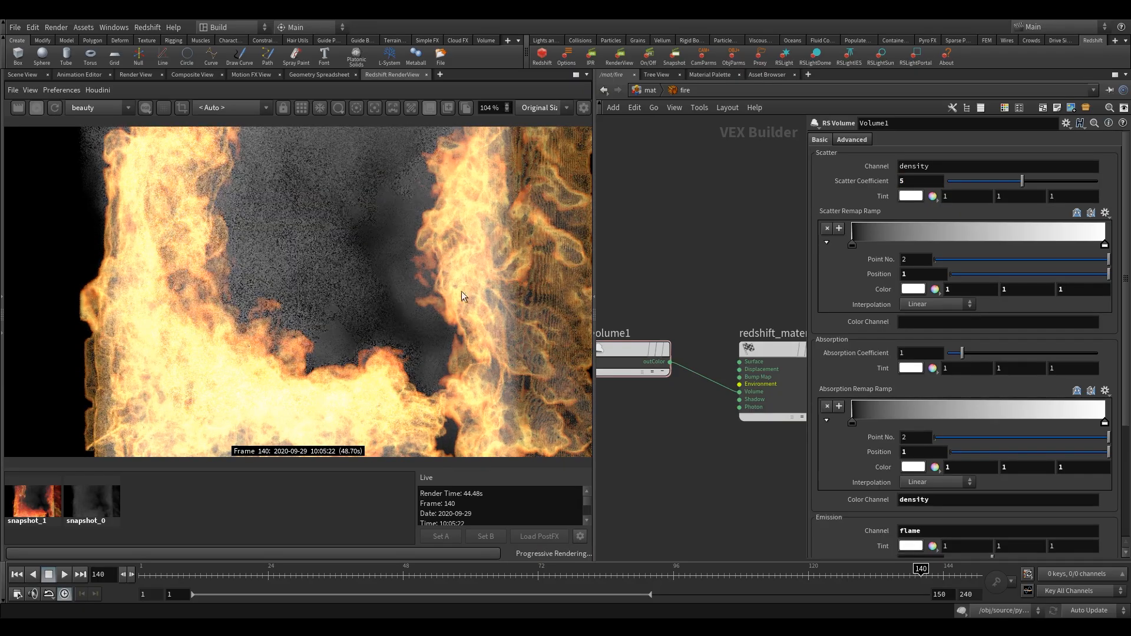
- Try tinting the scatter by blackbody color temperature, testing 1666, 23903, 10242 and 5754
left_click(911, 196)
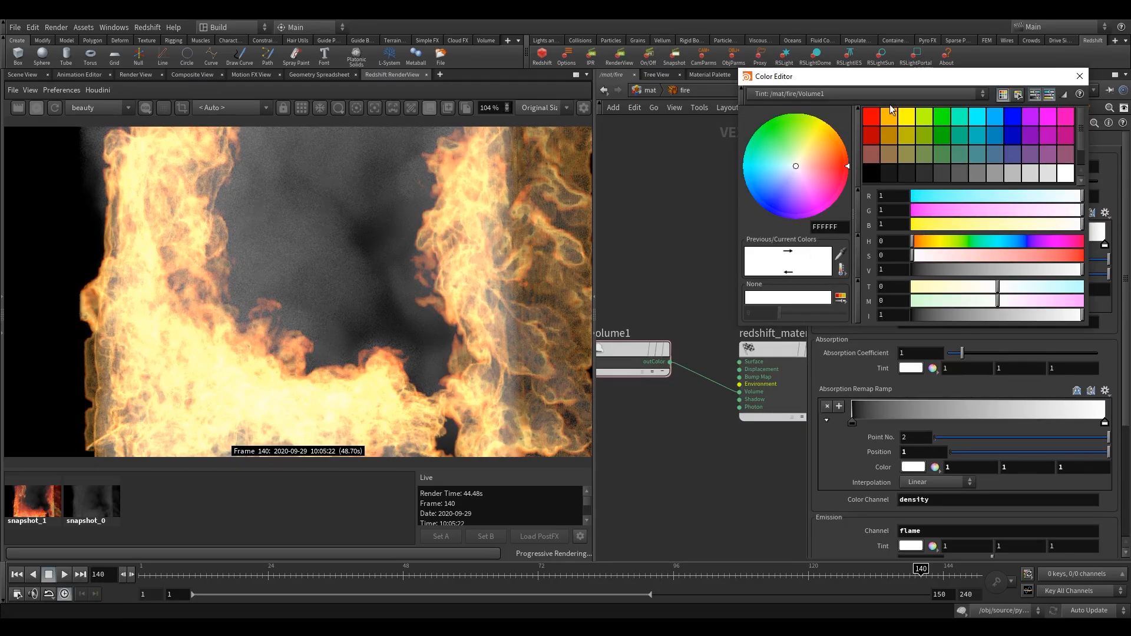
left_click_drag(905, 80, 557, 100)
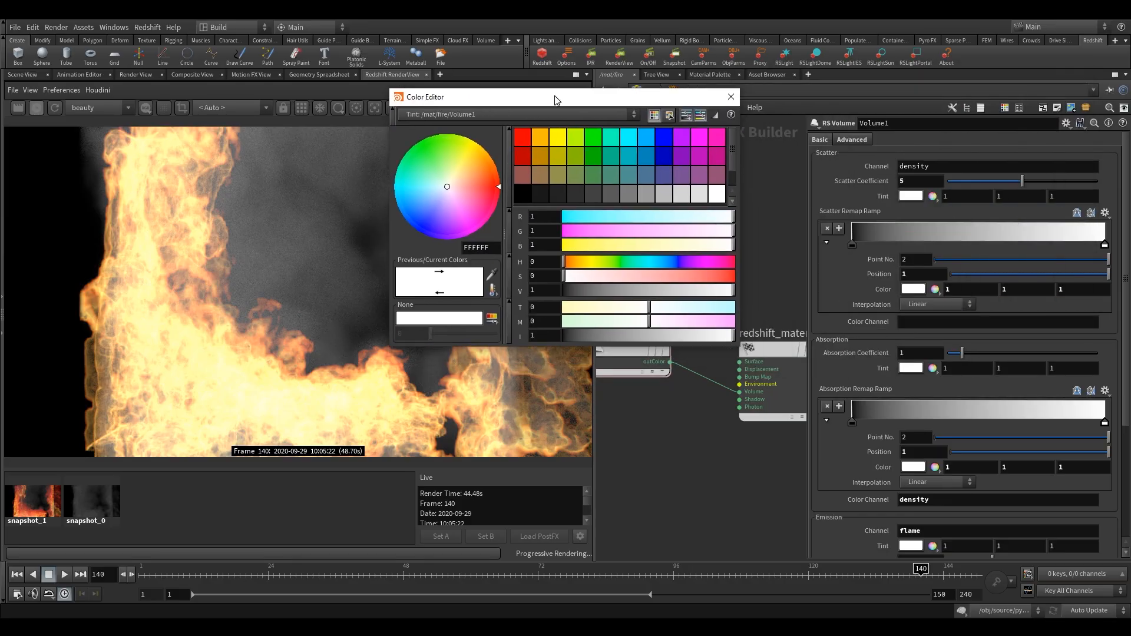
left_click(493, 292)
left_click_drag(518, 272, 703, 289)
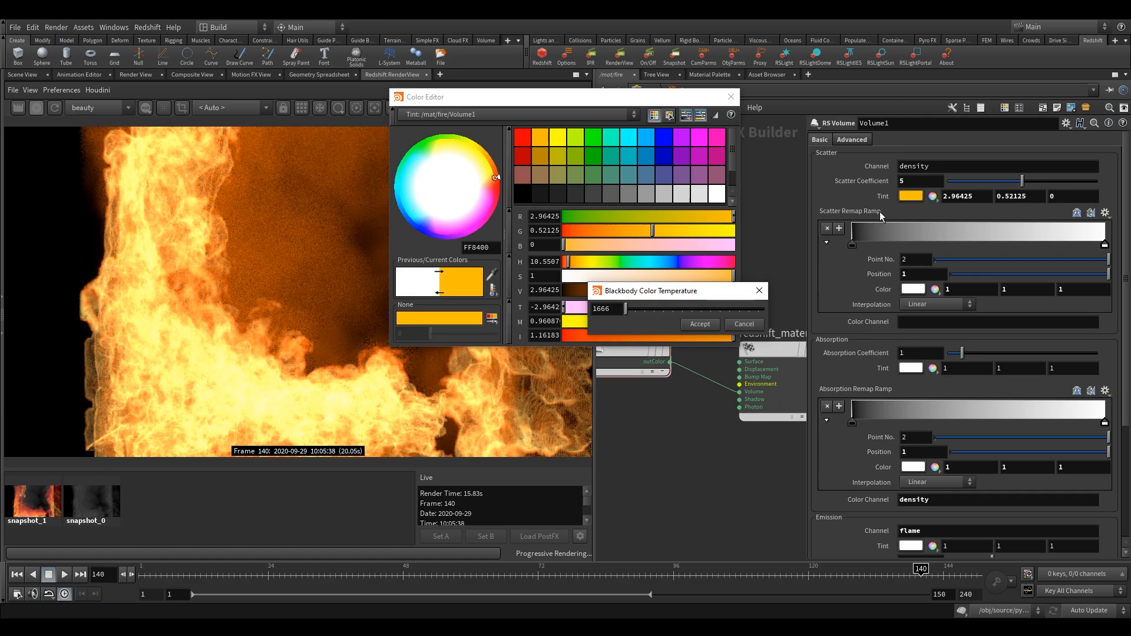
left_click(757, 309)
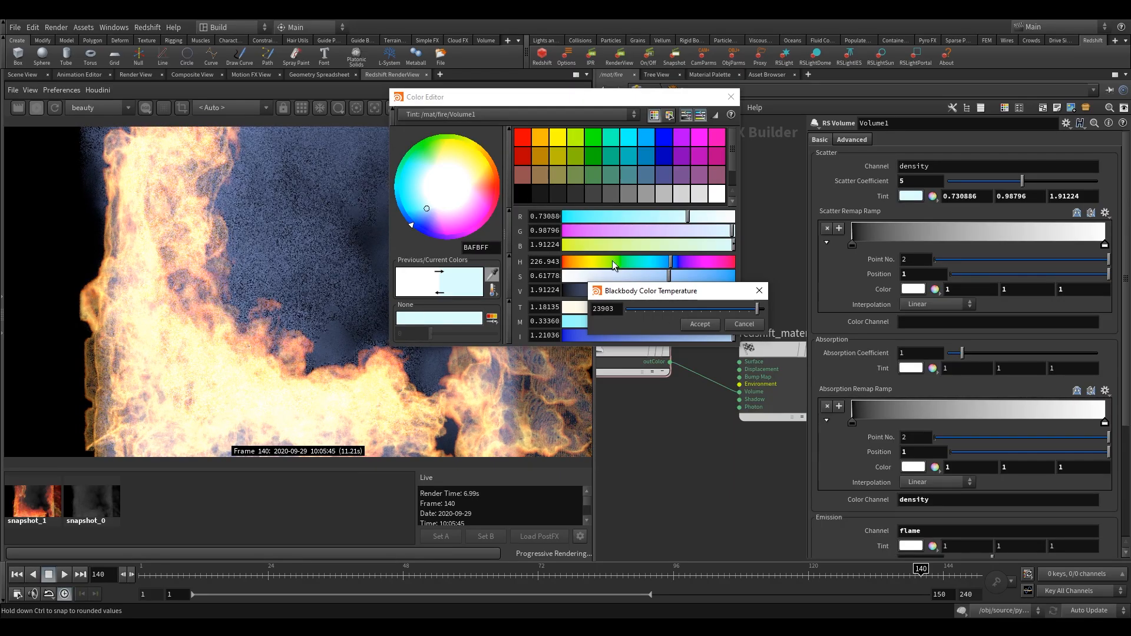
left_click(665, 309)
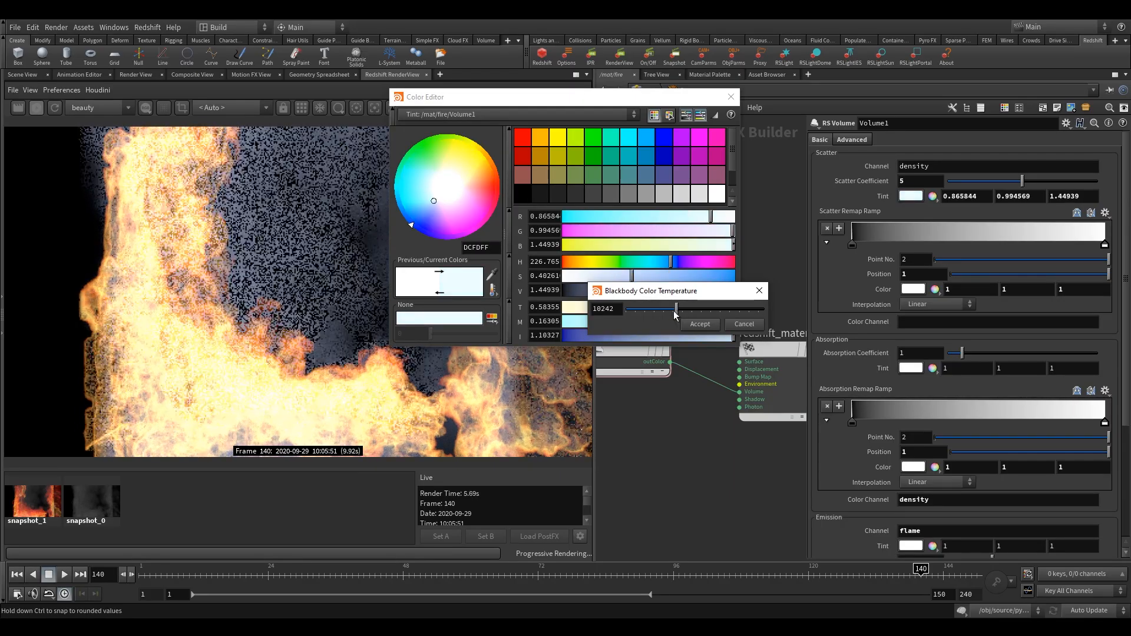
left_click_drag(665, 310, 651, 311)
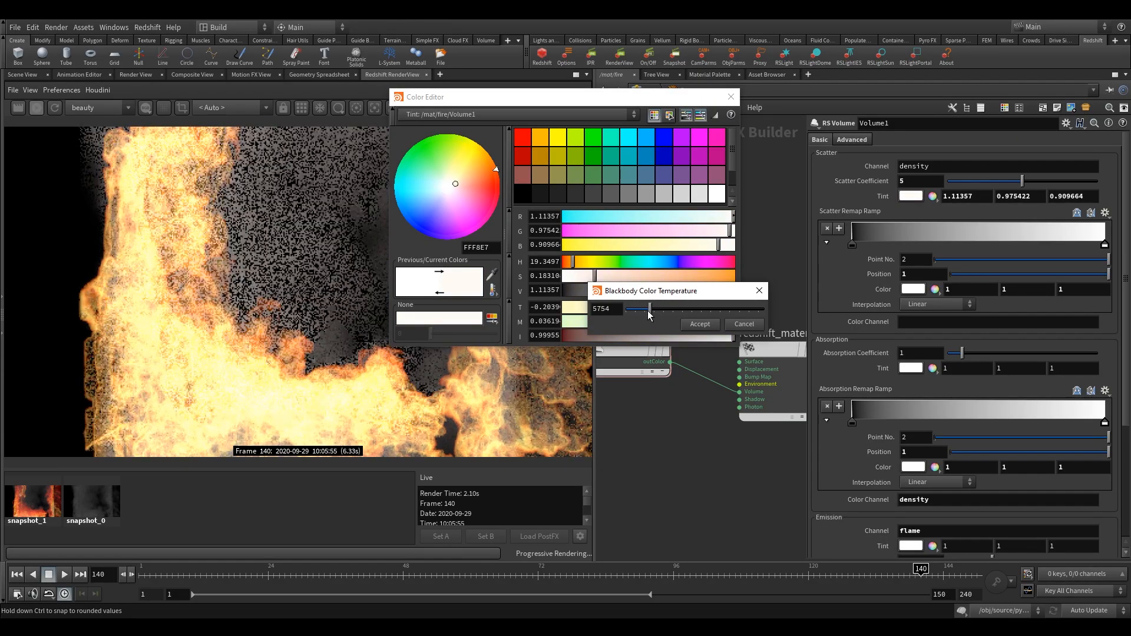
left_click(760, 290)
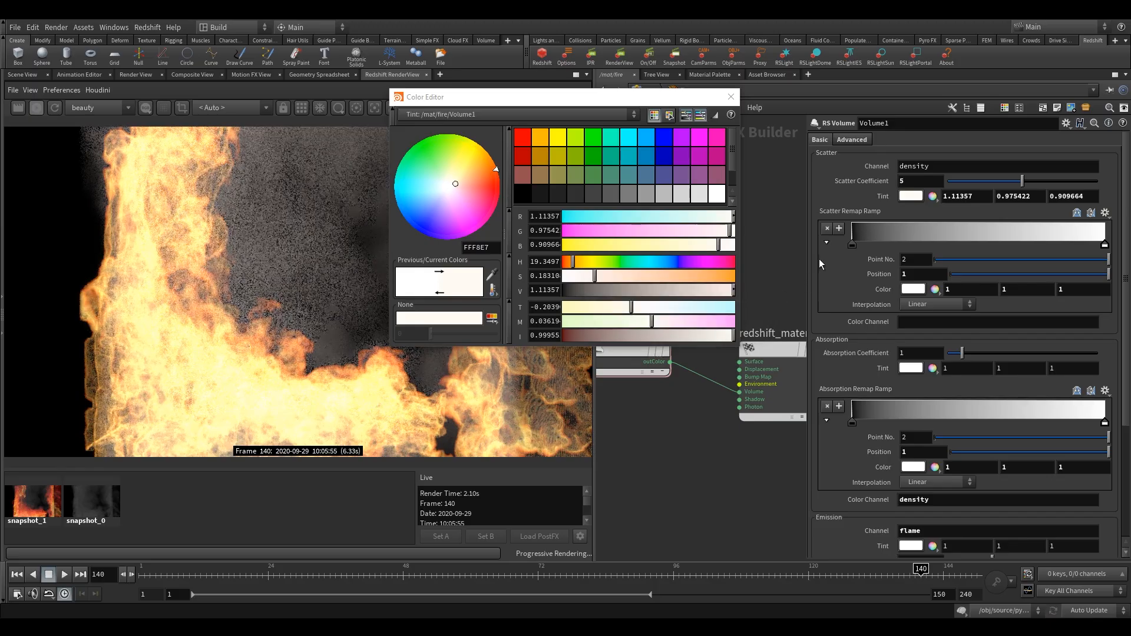
- Set the scatter tint to 1, 0.85, 0.85 and close the color editor
left_click_drag(979, 197, 820, 198)
type("1")
key("Return")
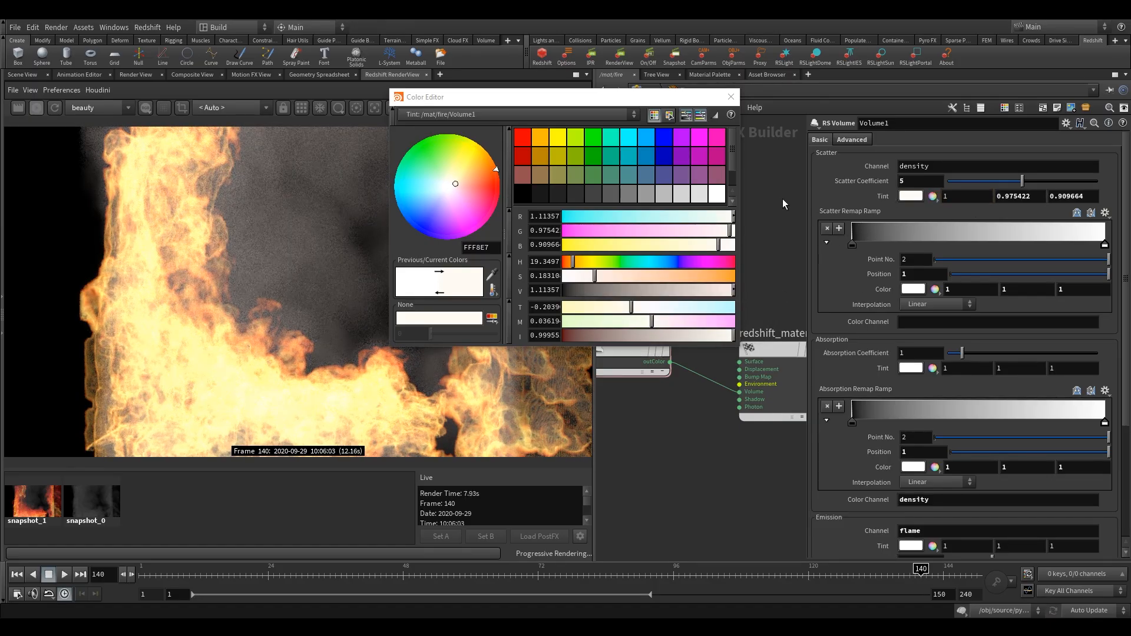
left_click_drag(1004, 202, 1069, 202)
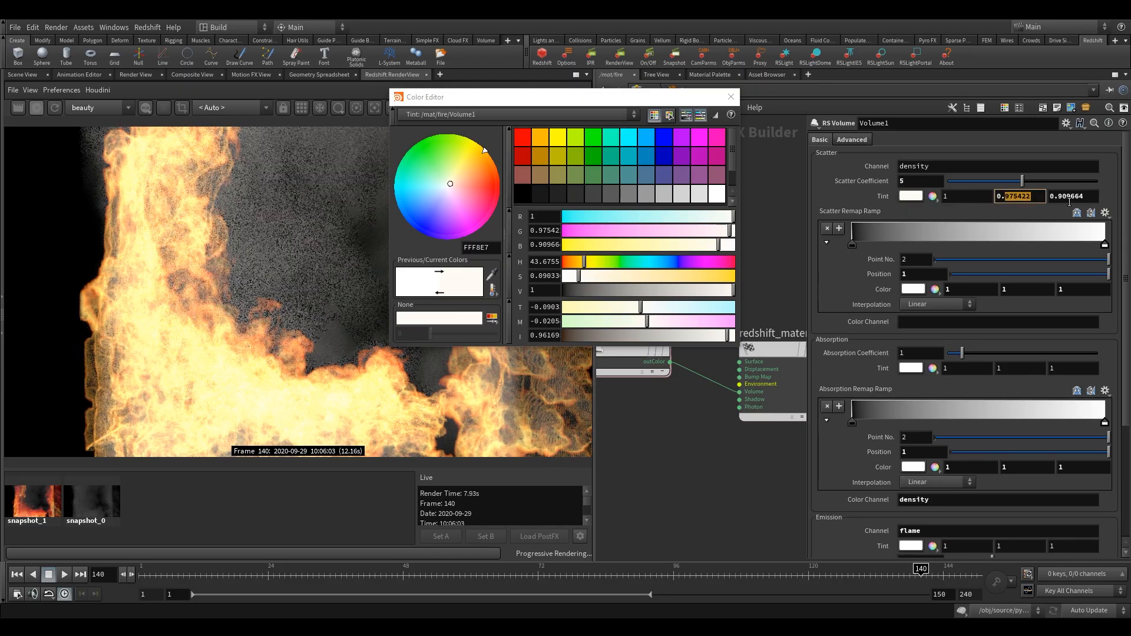
type("85")
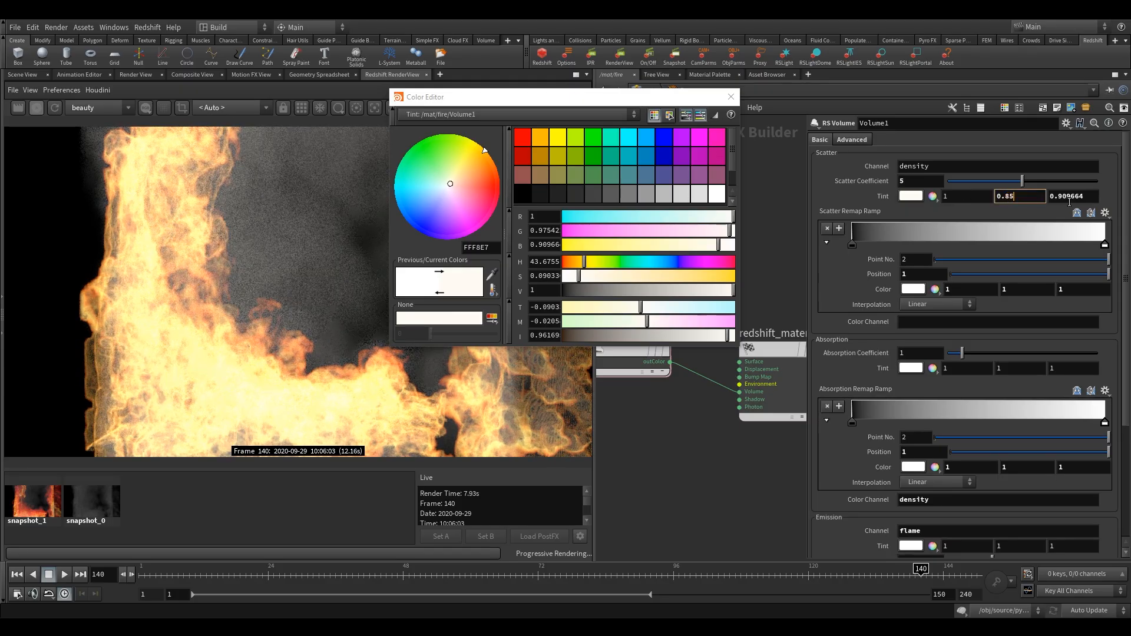
key("Tab")
type(".85")
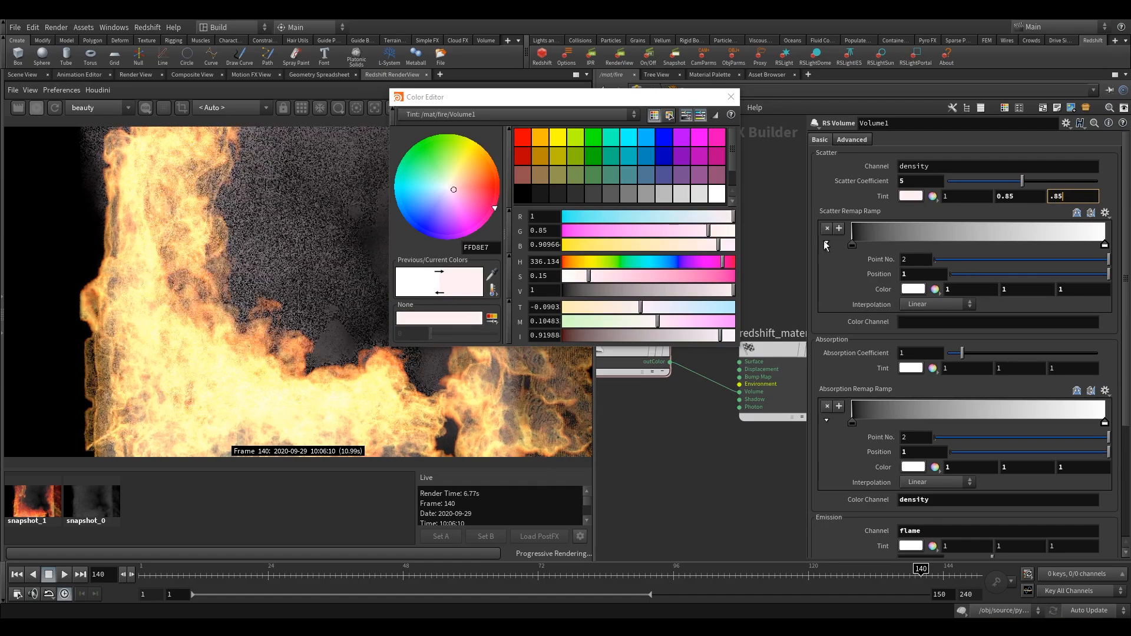
key("Return")
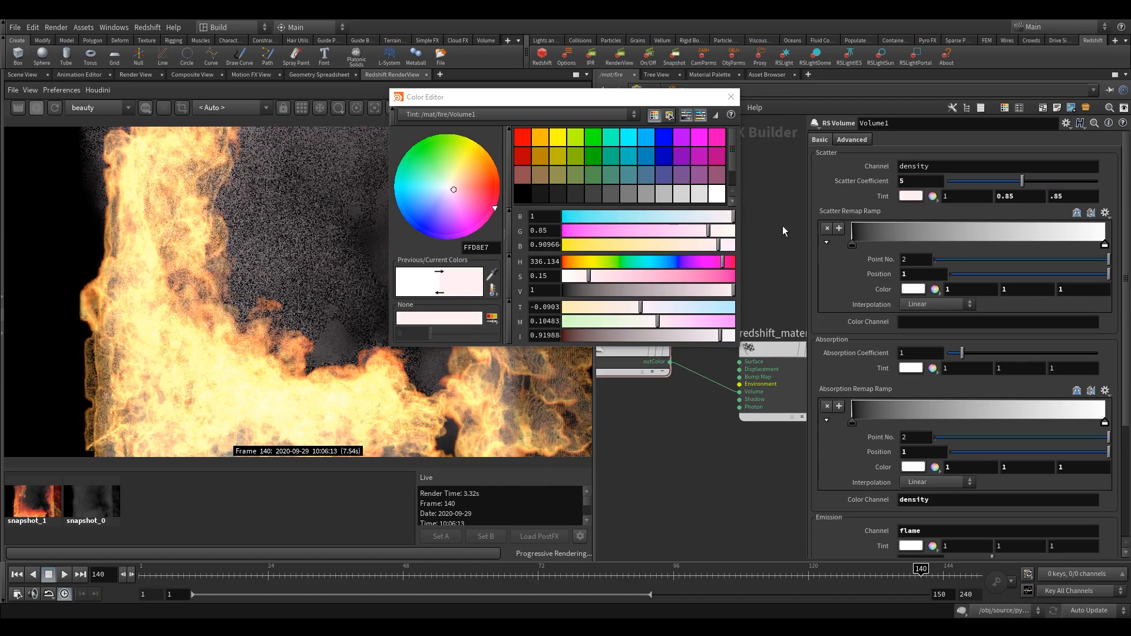
left_click(730, 97)
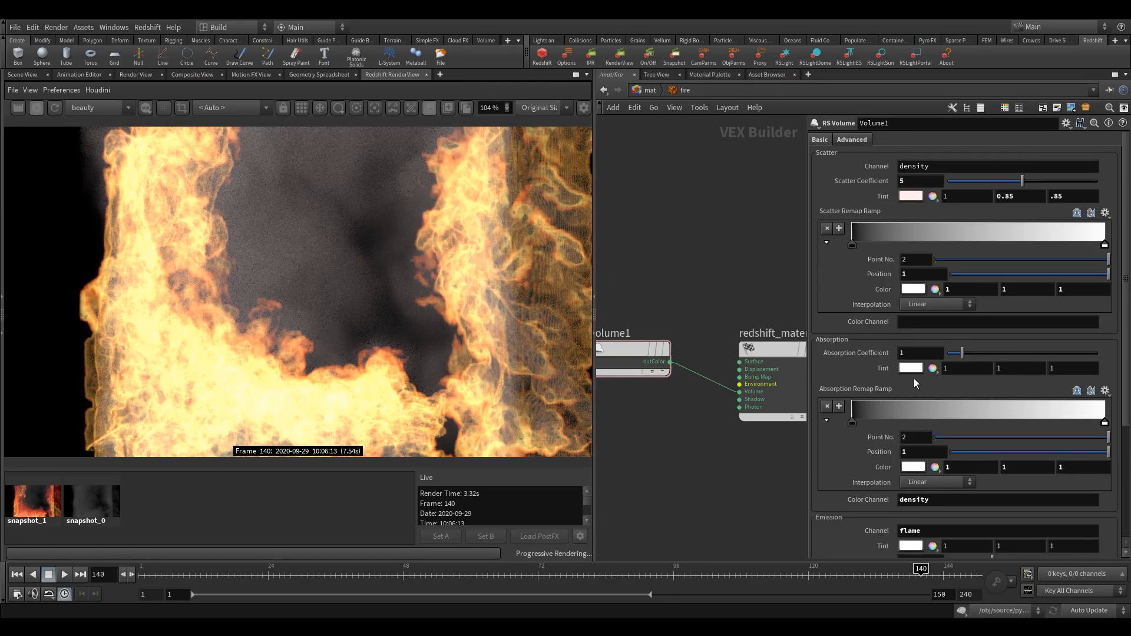
- Set the Absorption Coefficient of the Volume1 node to 3
double_click(915, 353)
type("3")
key("Return")
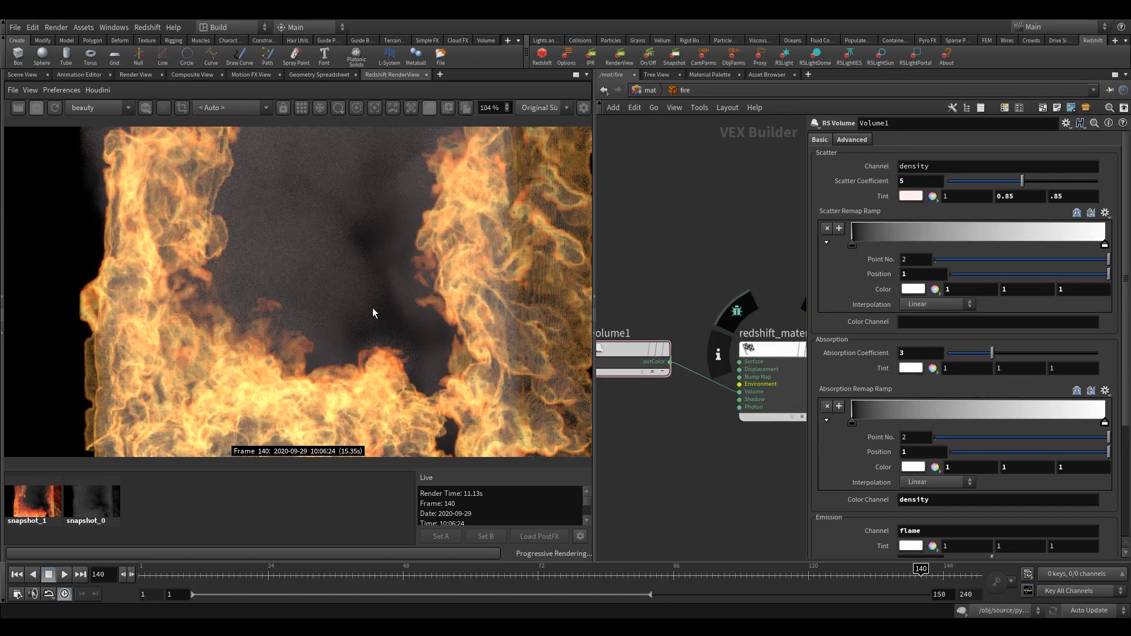
- Render frame 140 with the adjusted fire material and store the result as a third snapshot
scroll(374, 309, "down", 1)
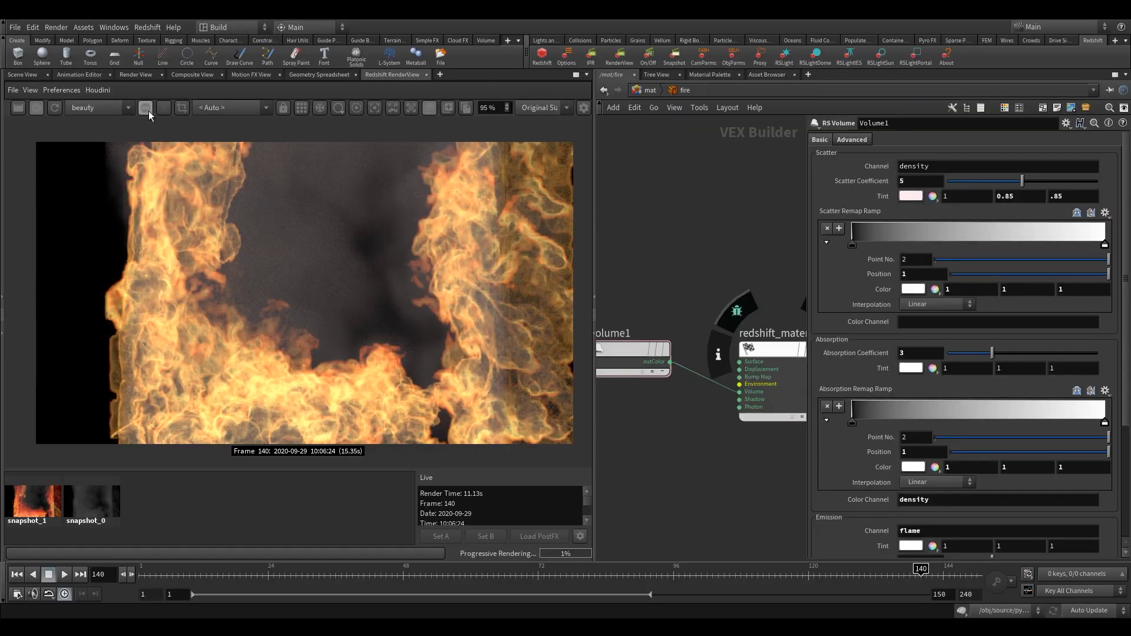
left_click(18, 109)
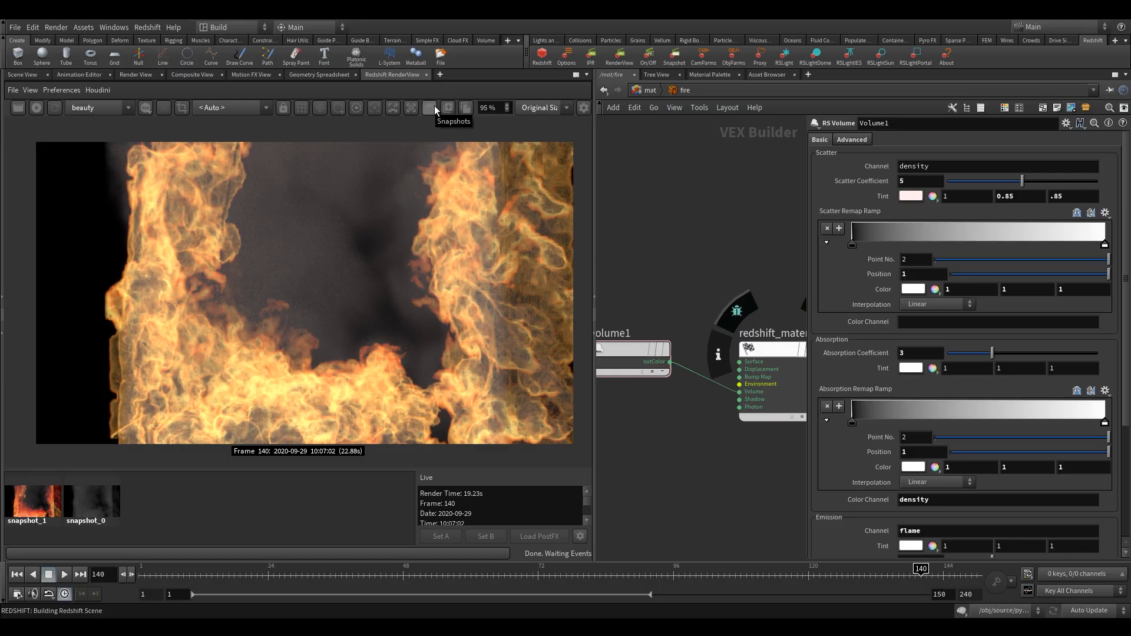
left_click(449, 108)
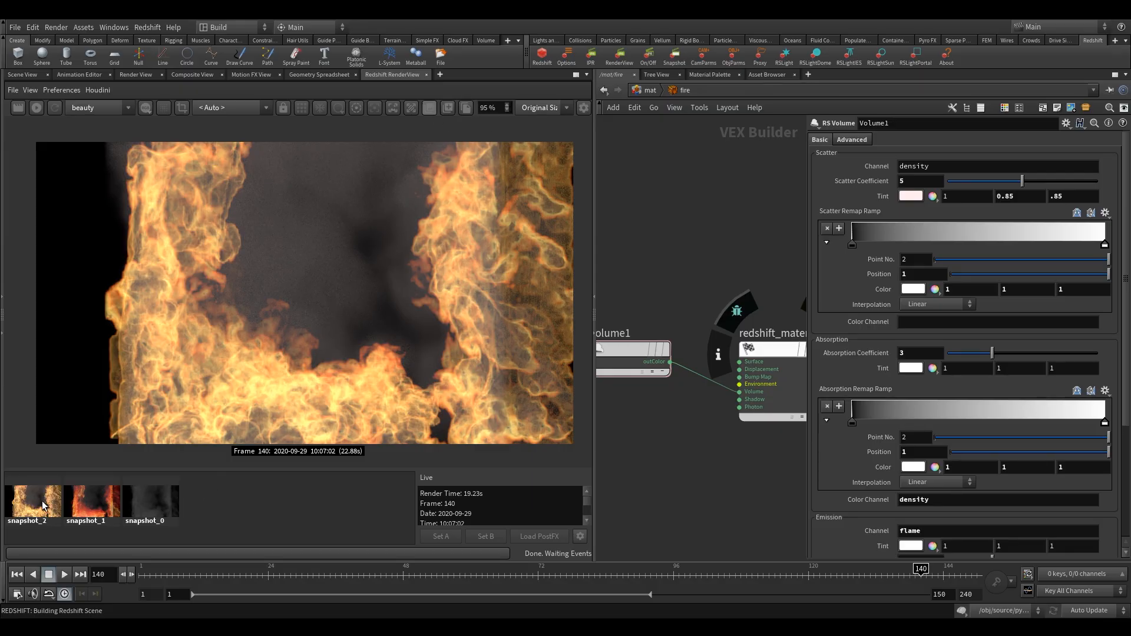
- Compare the three stored snapshots of frame 140, check Volume1's absorption and emission settings, and return to snapshot_2
left_click(84, 505)
left_click(129, 507)
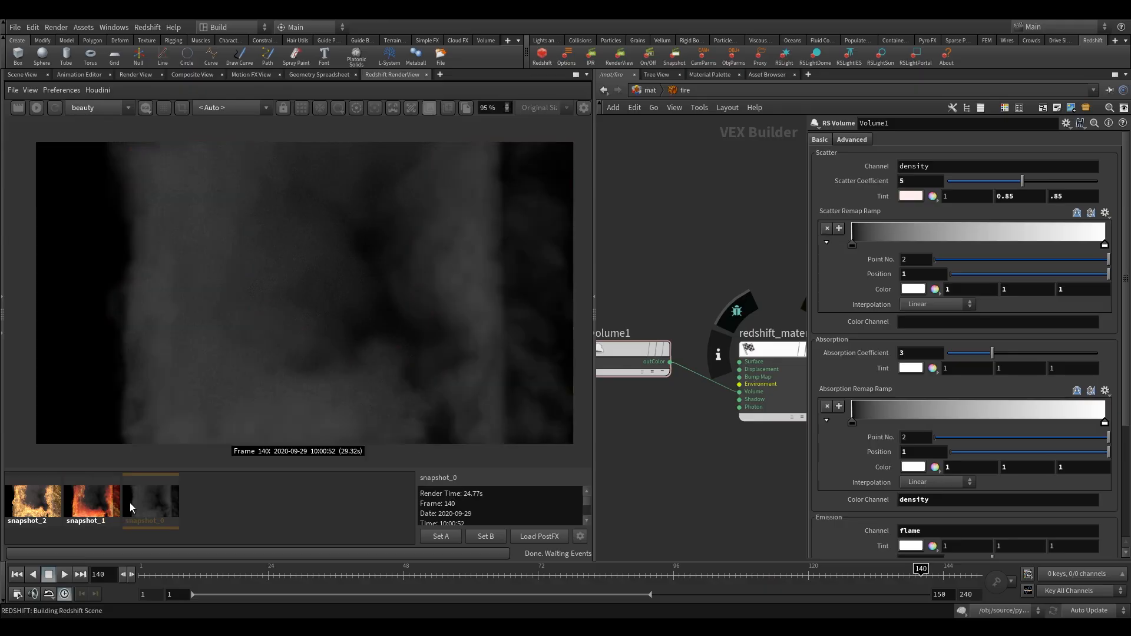
left_click(95, 507)
left_click(50, 507)
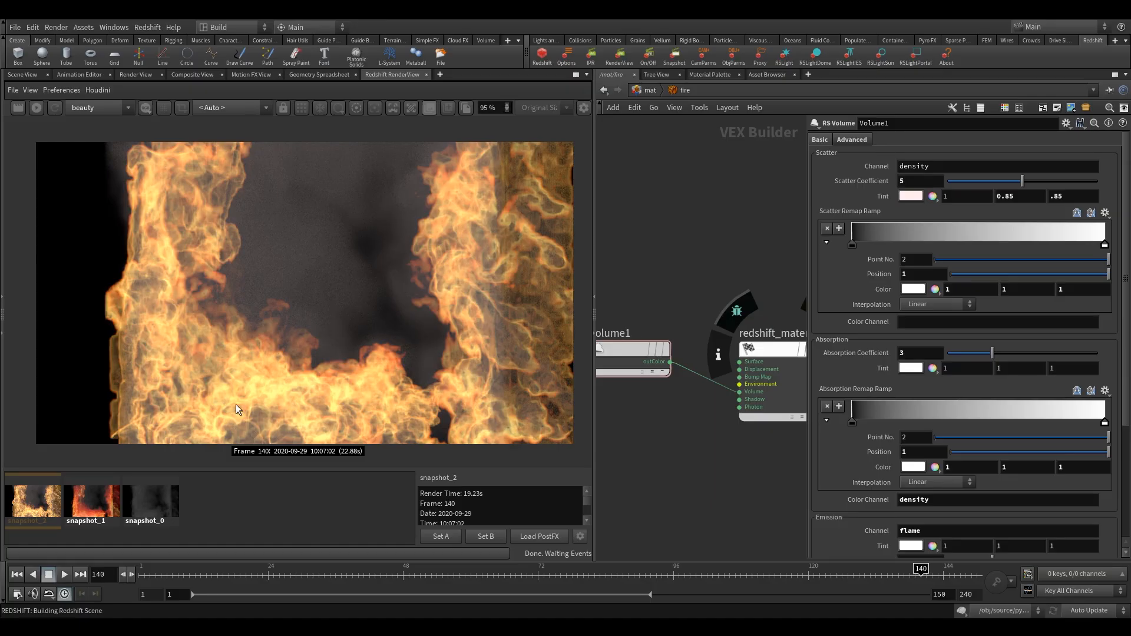
left_click(94, 500)
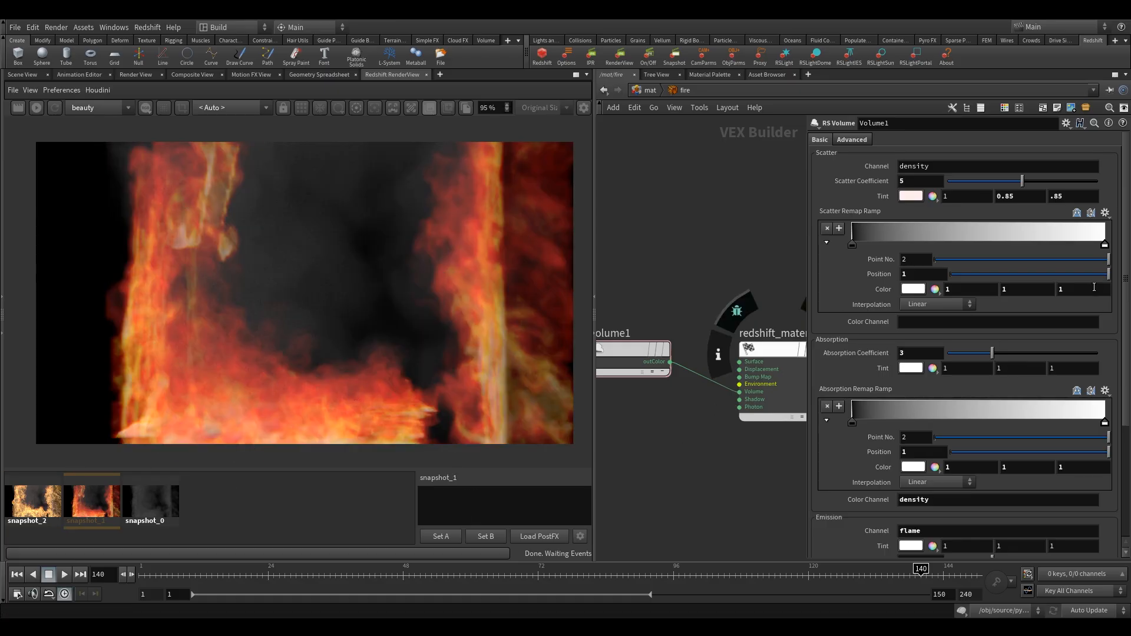
scroll(1125, 379, "down", 3)
scroll(1125, 379, "down", 2)
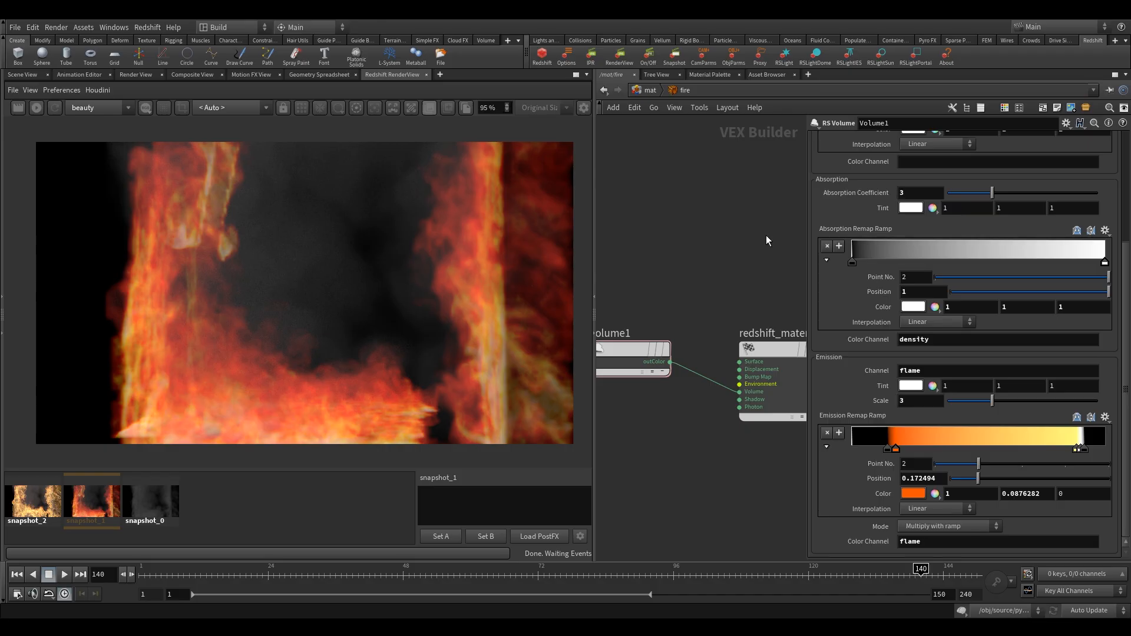
left_click(53, 507)
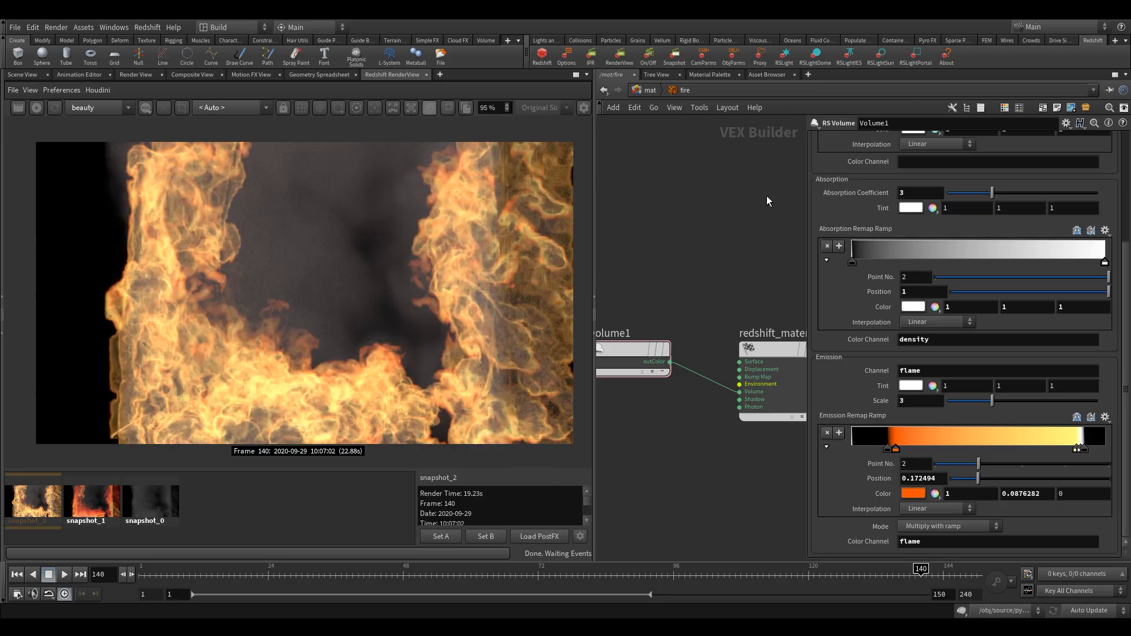
- Move the redshift_material1 node closer to Volume1 and show Volume1's advanced density and emission remap settings
key("h")
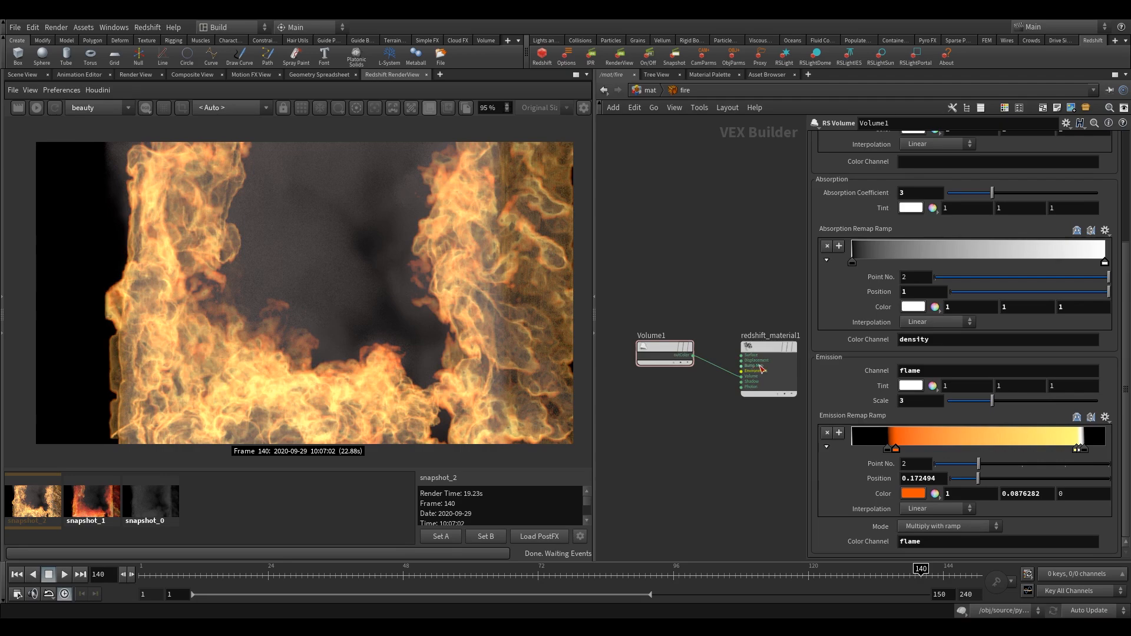
left_click_drag(768, 345, 748, 345)
scroll(939, 235, "up", 5)
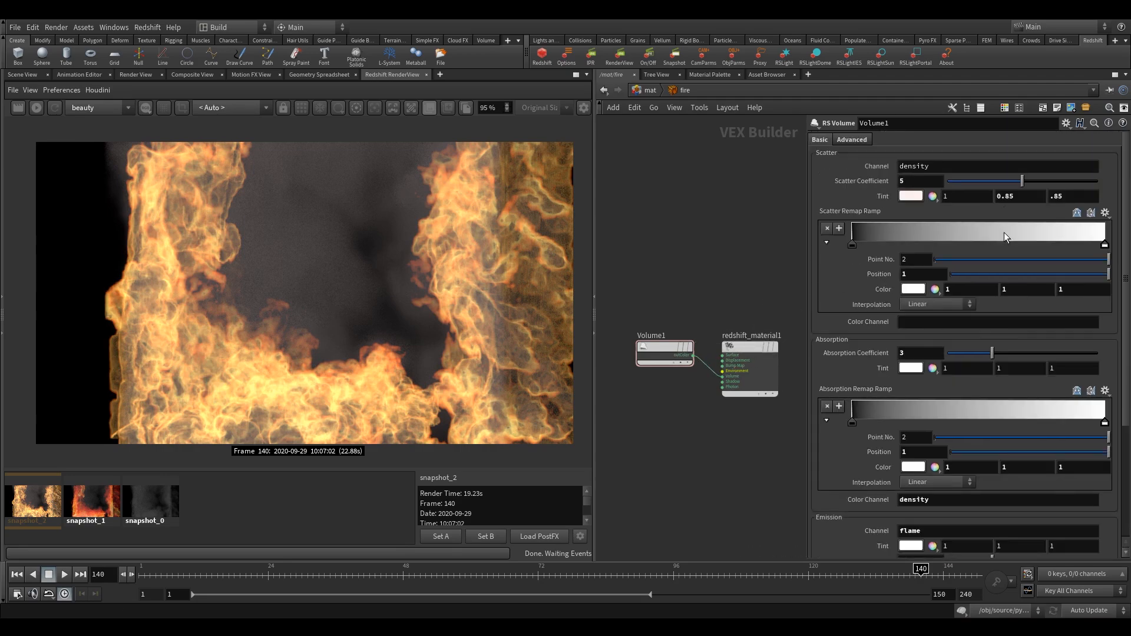
left_click(864, 140)
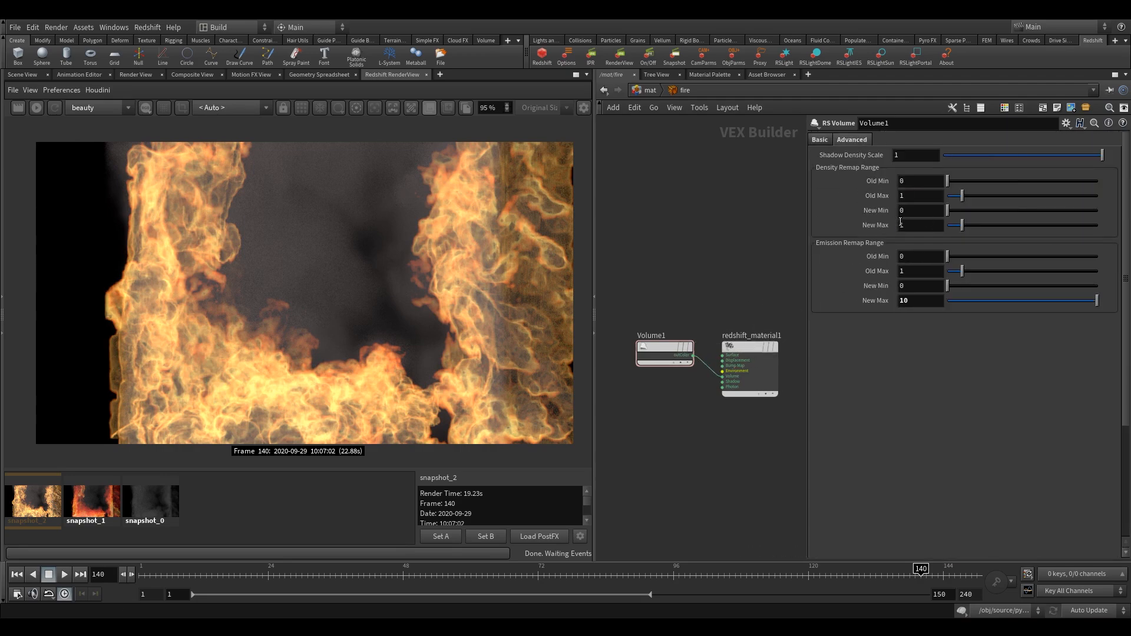